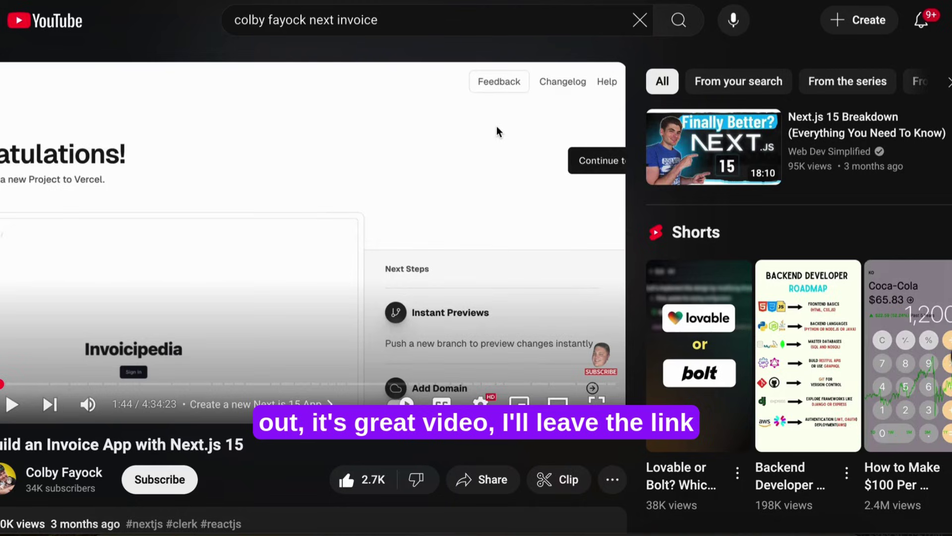
Step: Sign in with Continue with Google, choosing the Google account to use
scroll(385, 191, down, 1)
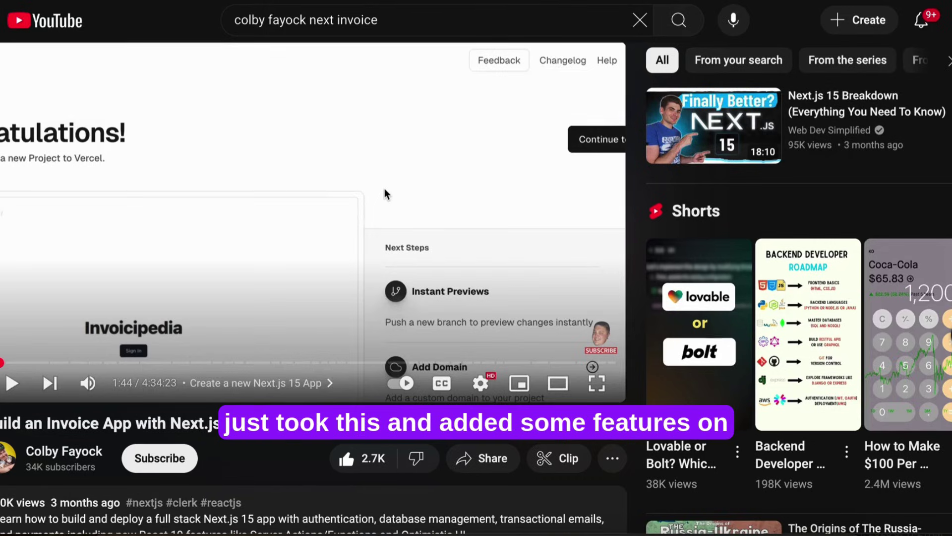
scroll(385, 191, up, 1)
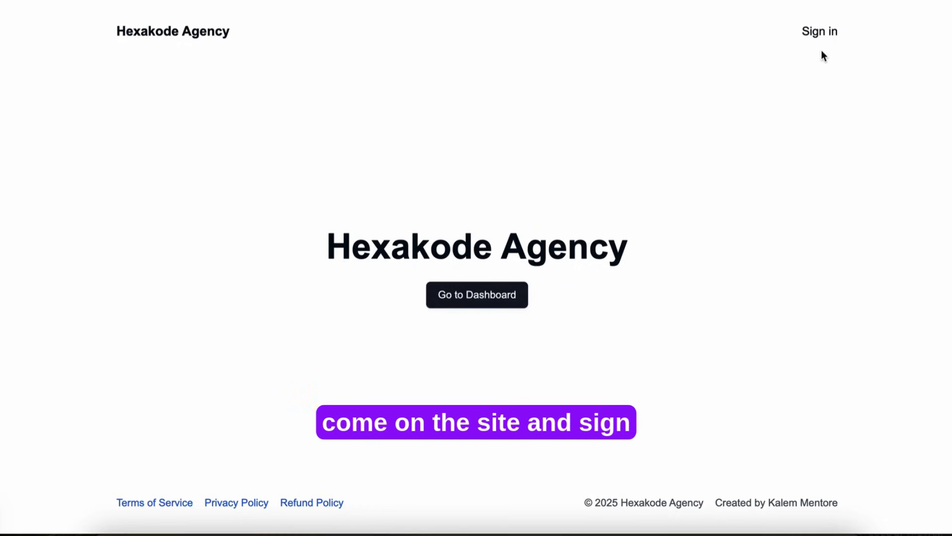
click(817, 35)
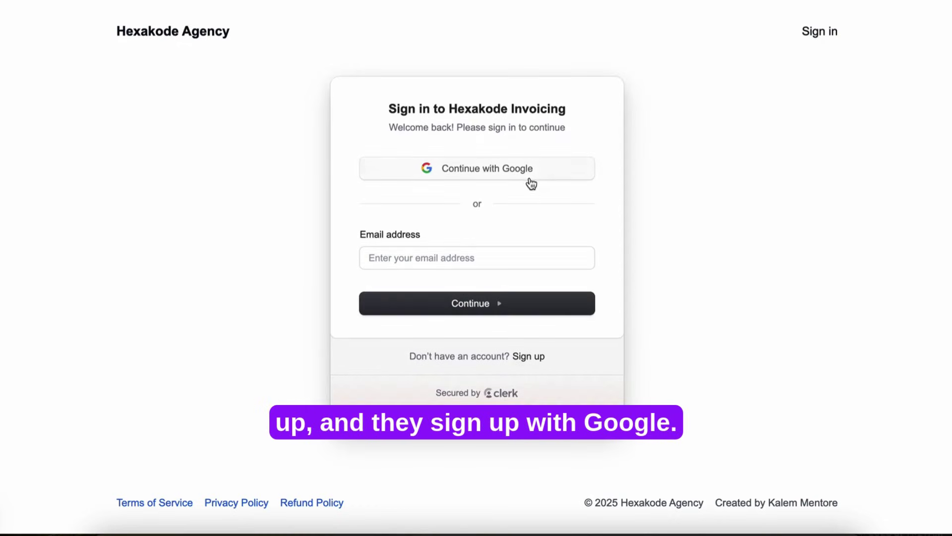
click(517, 173)
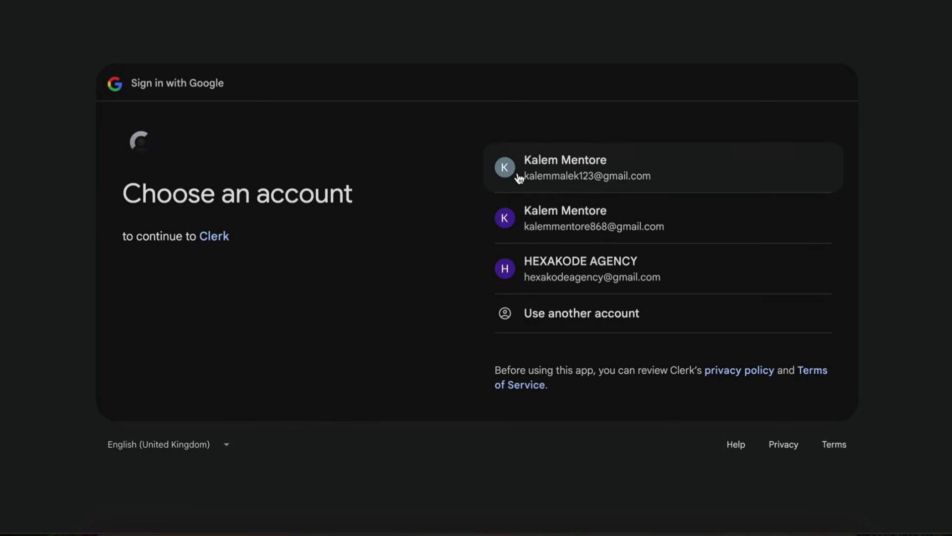
click(577, 231)
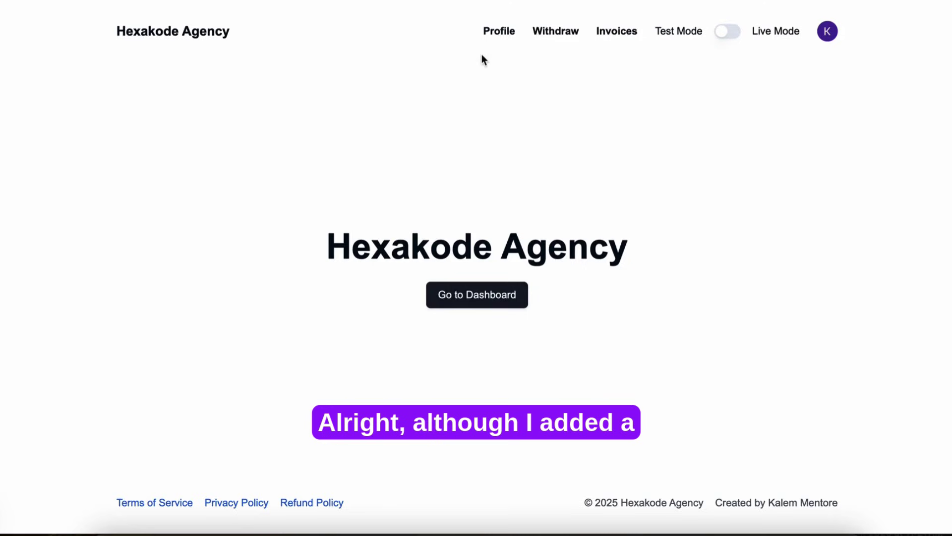
Step: Open the profile page and enter the owner's name and e-mail address
click(491, 36)
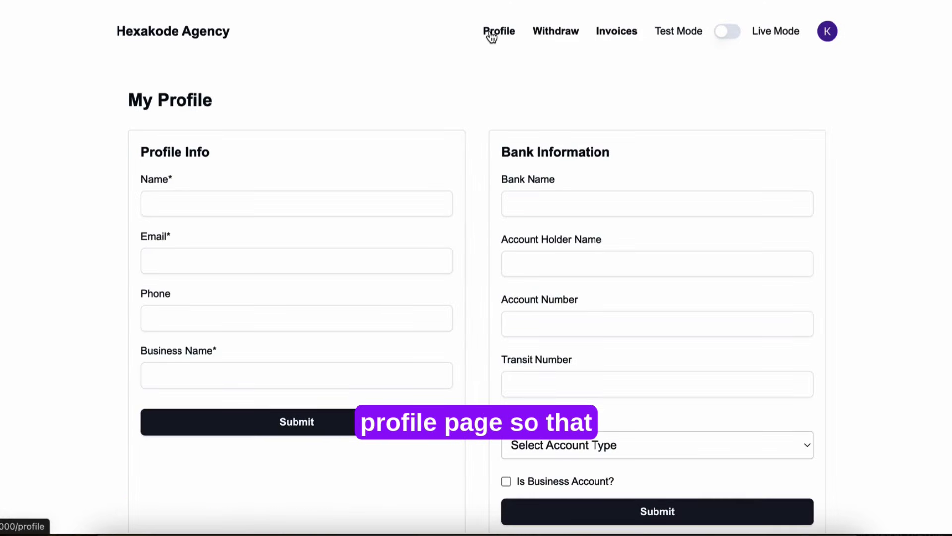
click(176, 207)
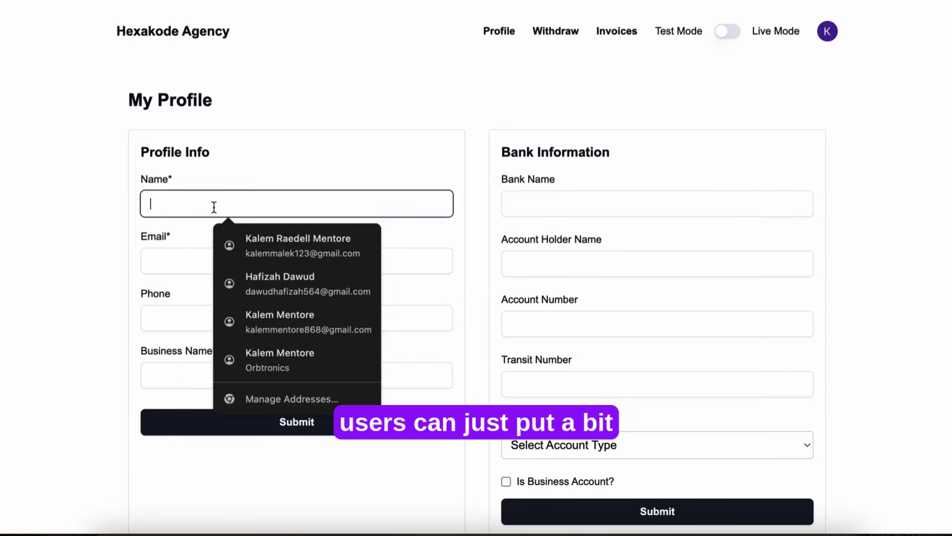
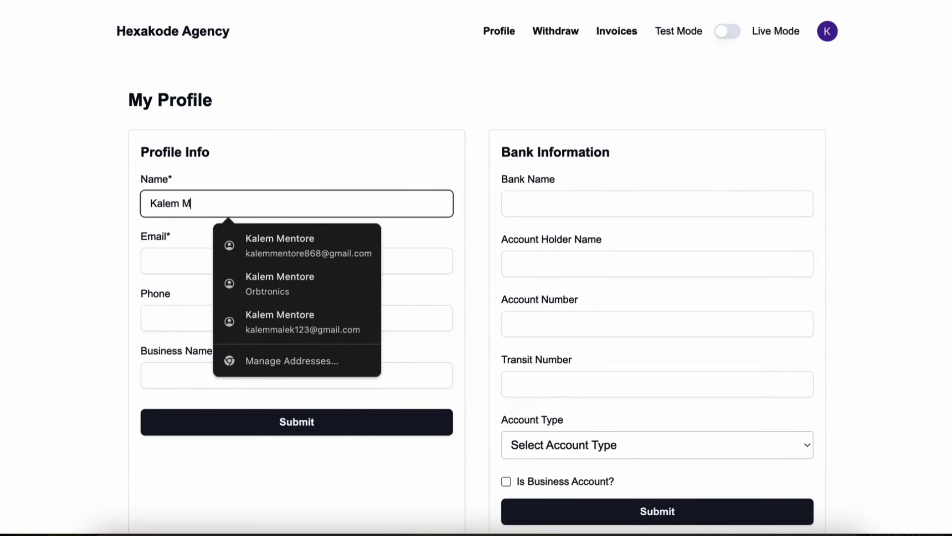
click(157, 260)
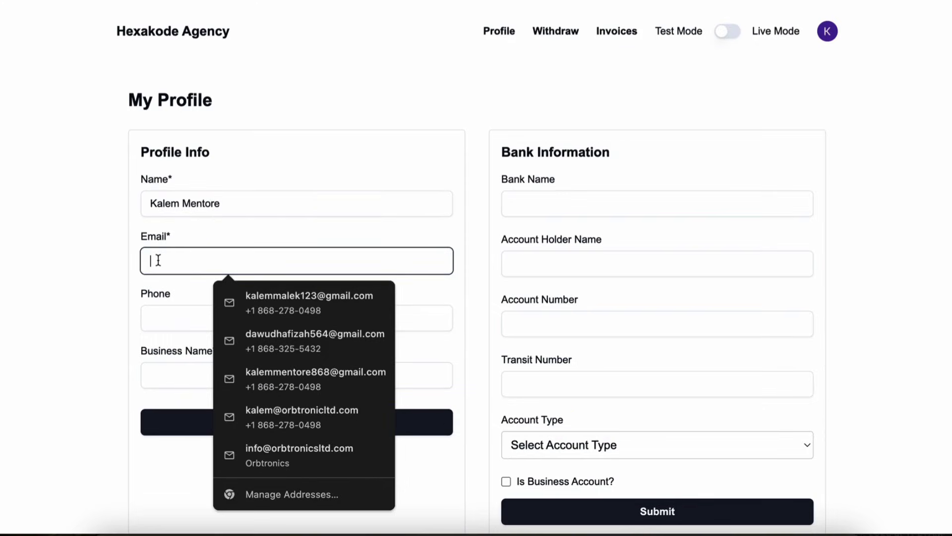
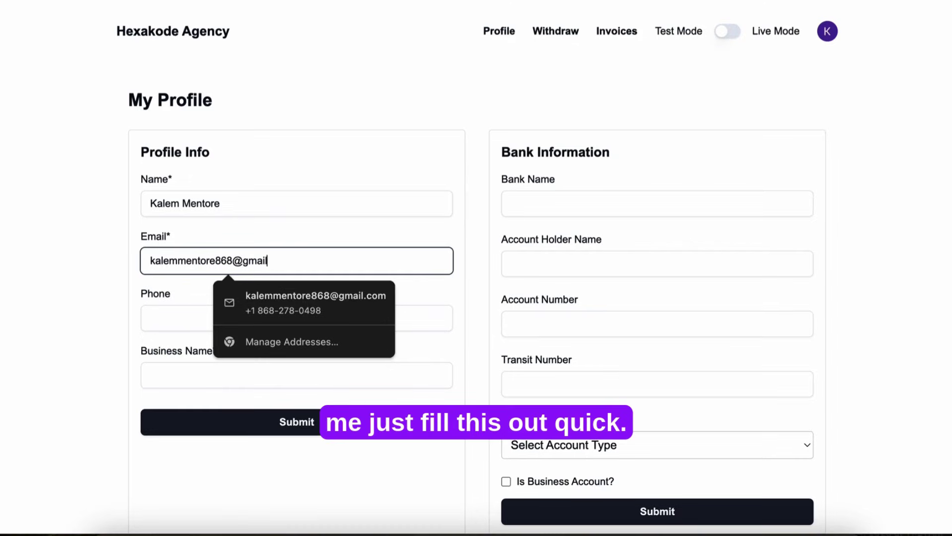
Step: Enter the owner's phone number and the business name 'Hexakode Agency'
click(188, 323)
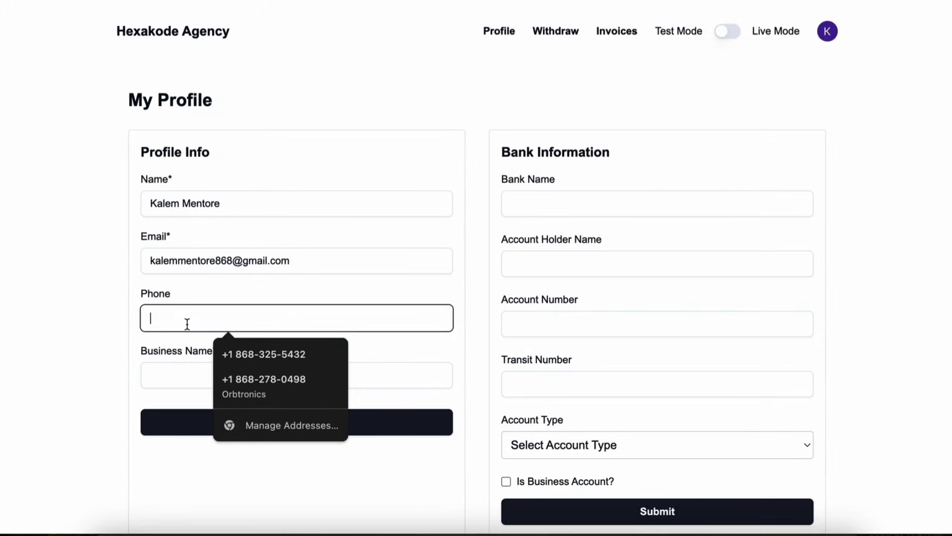
text(2661532)
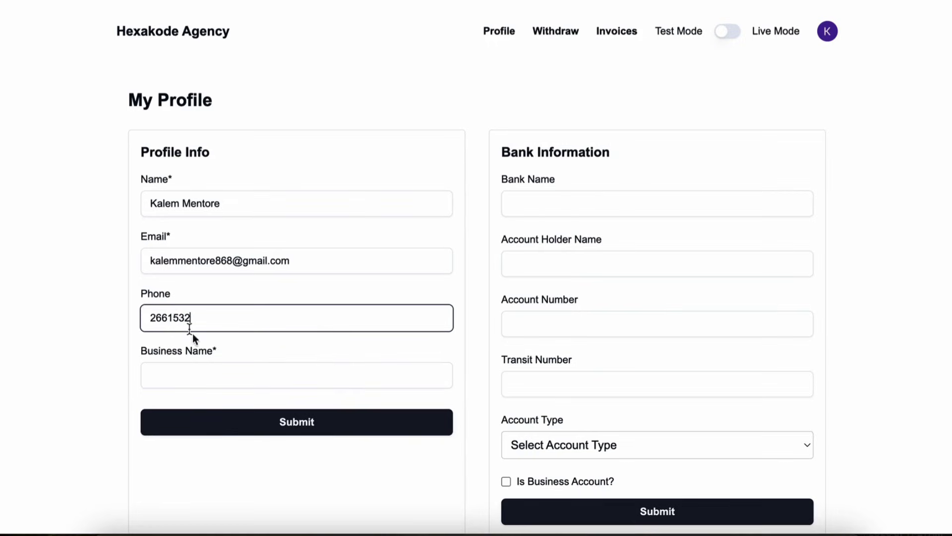
click(212, 377)
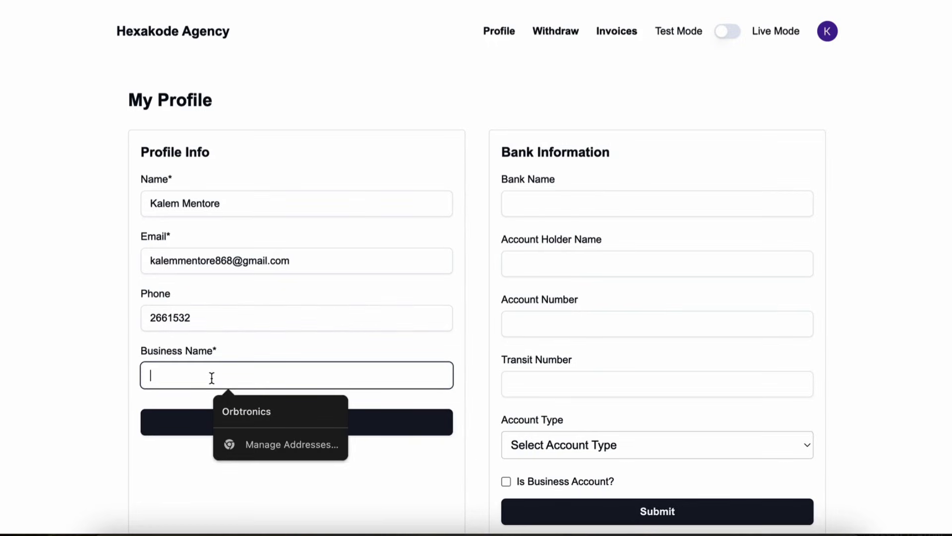
text(Hexakode Ag)
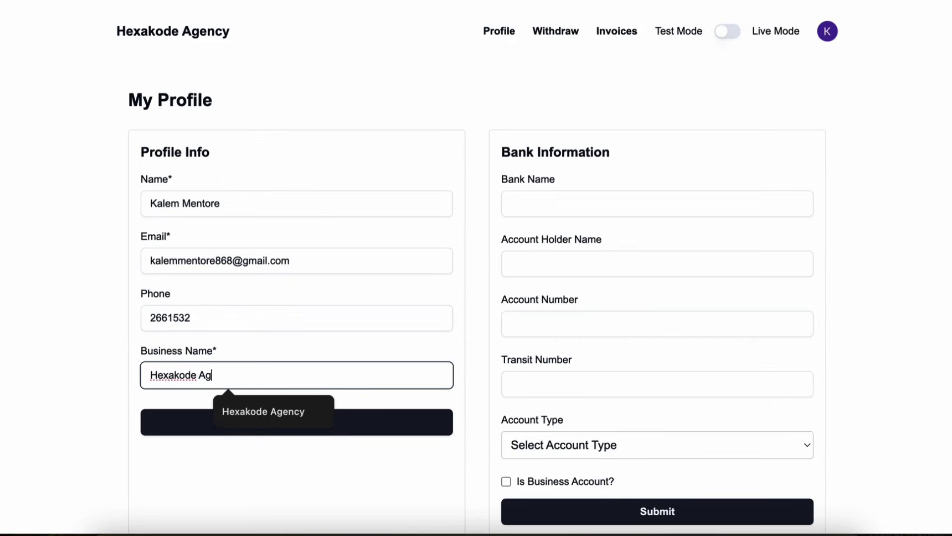
text(ency)
Step: Enter bank name Scotia, the account holder, the account number and the transit number
click(606, 199)
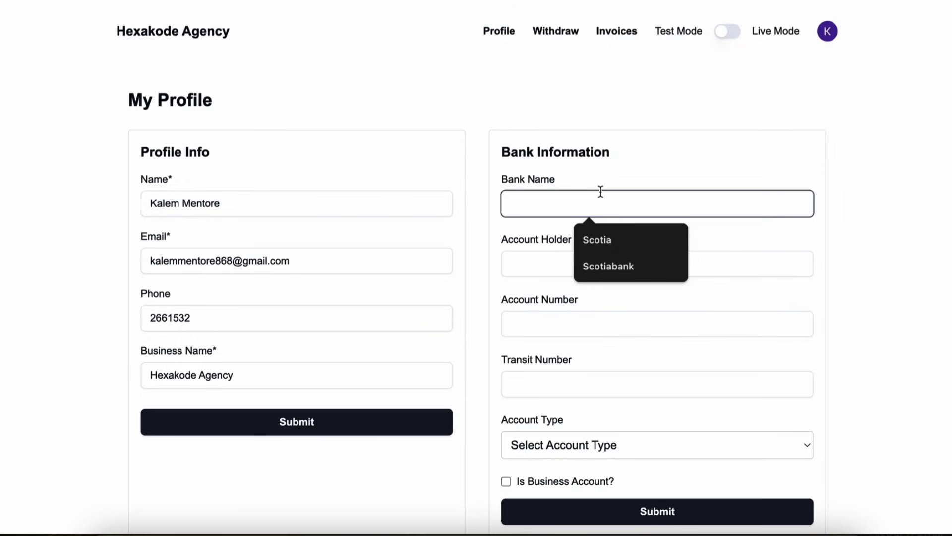
text(Scotia)
click(549, 272)
text(e)
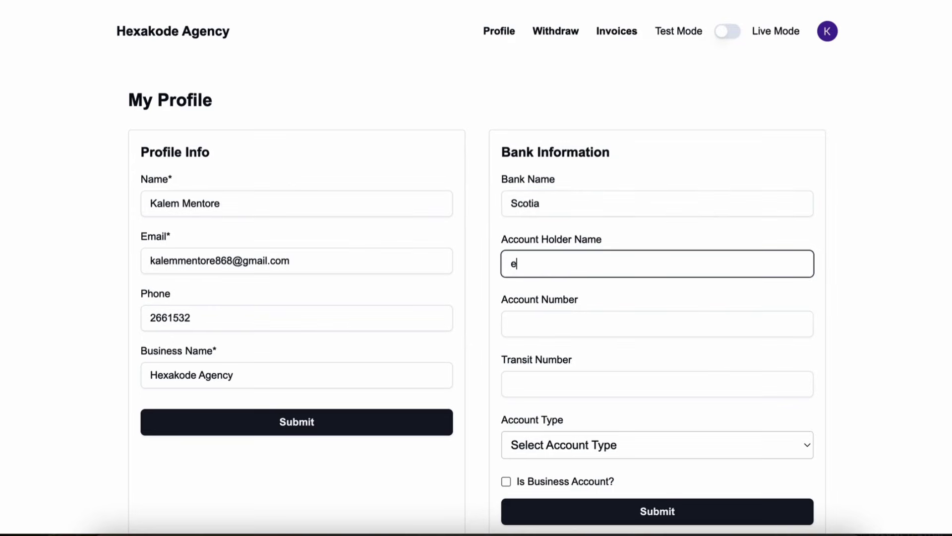
text(xample)
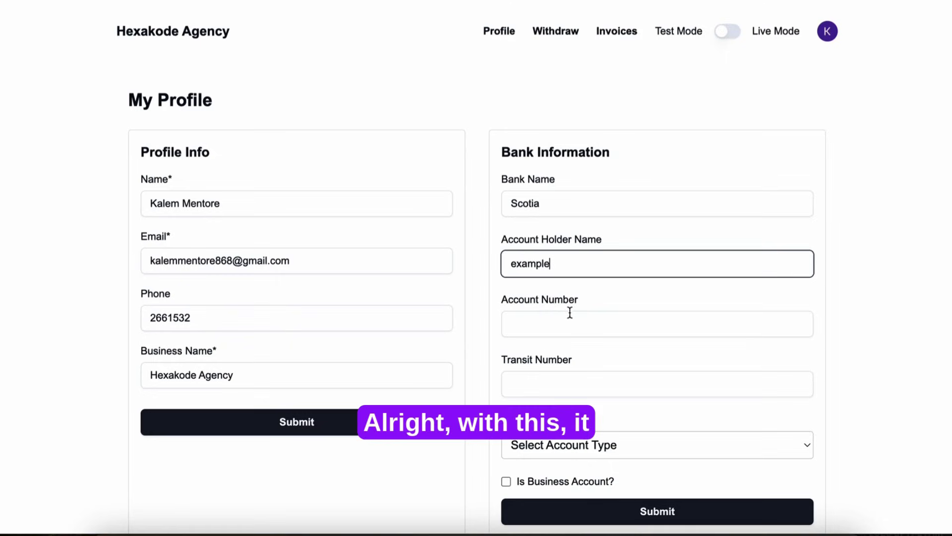
click(572, 318)
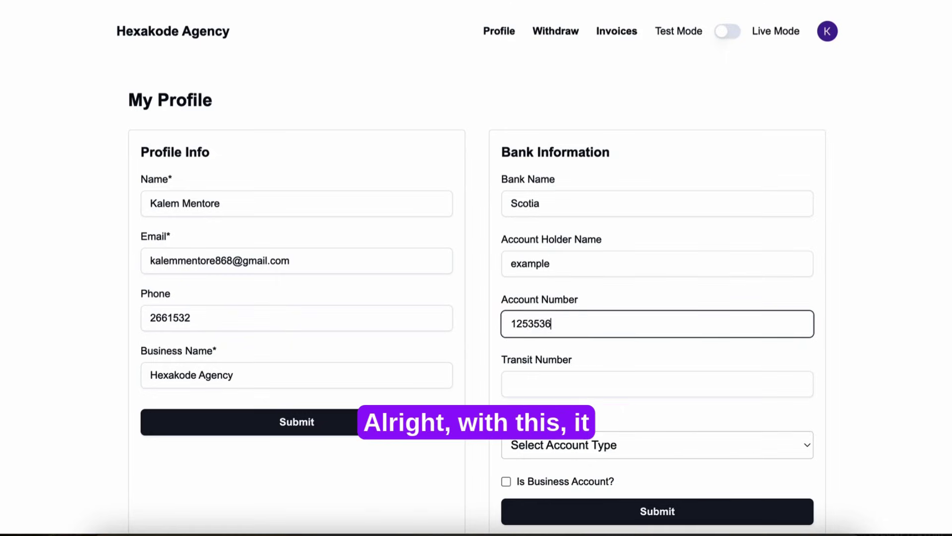
click(599, 384)
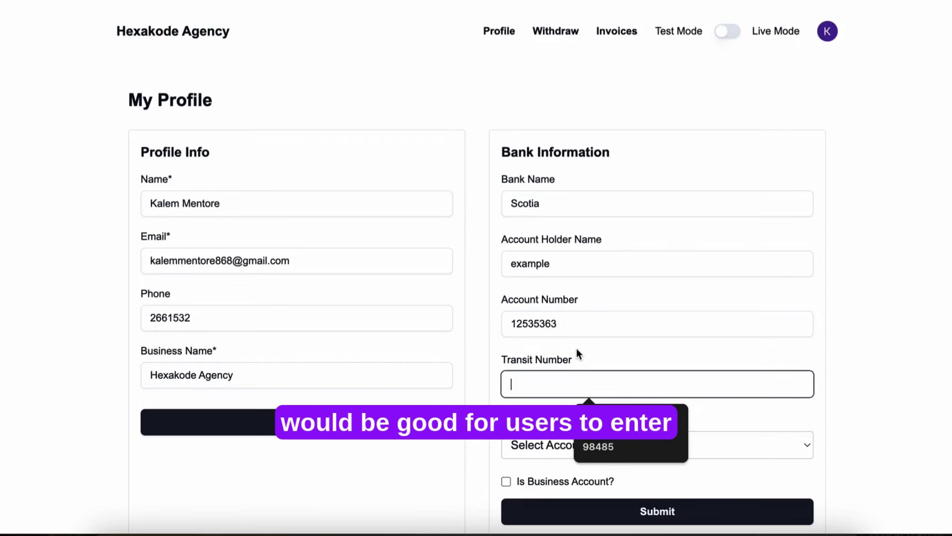
Step: Set the account type to Savings and mark it as a business account
click(626, 444)
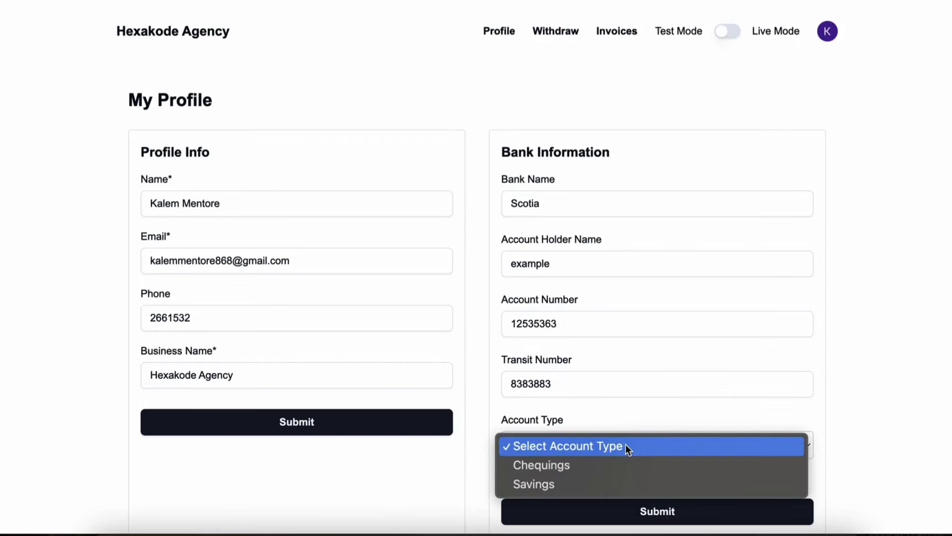
click(614, 488)
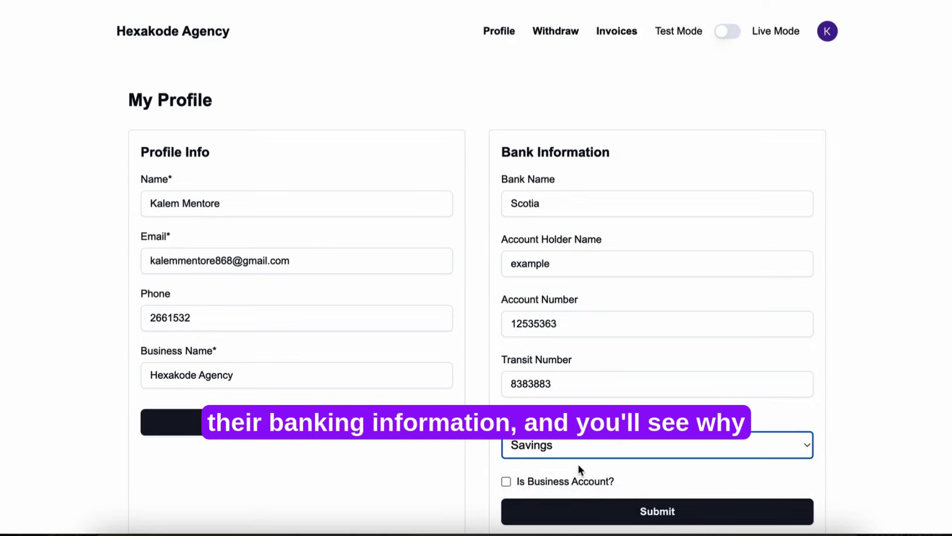
scroll(578, 464, down, 1)
click(506, 458)
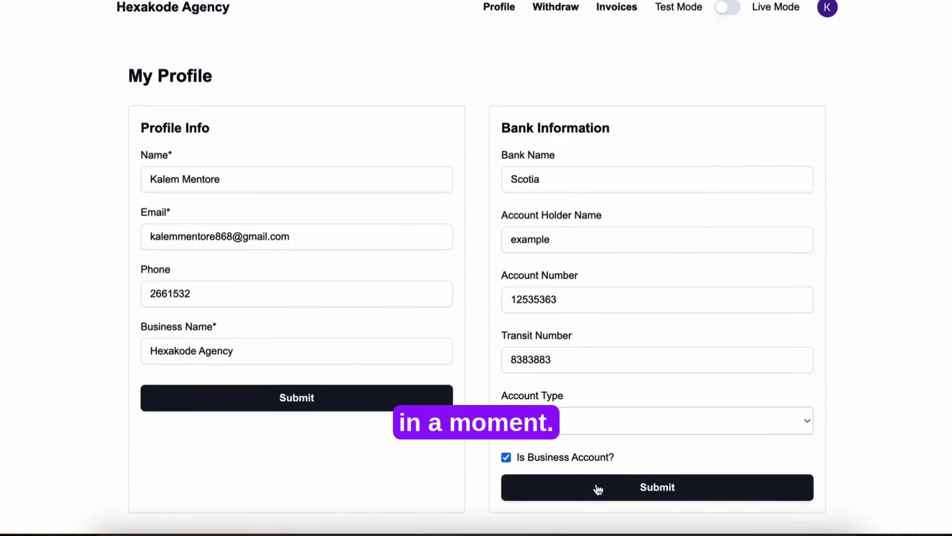
scroll(597, 485, up, 1)
scroll(596, 483, down, 2)
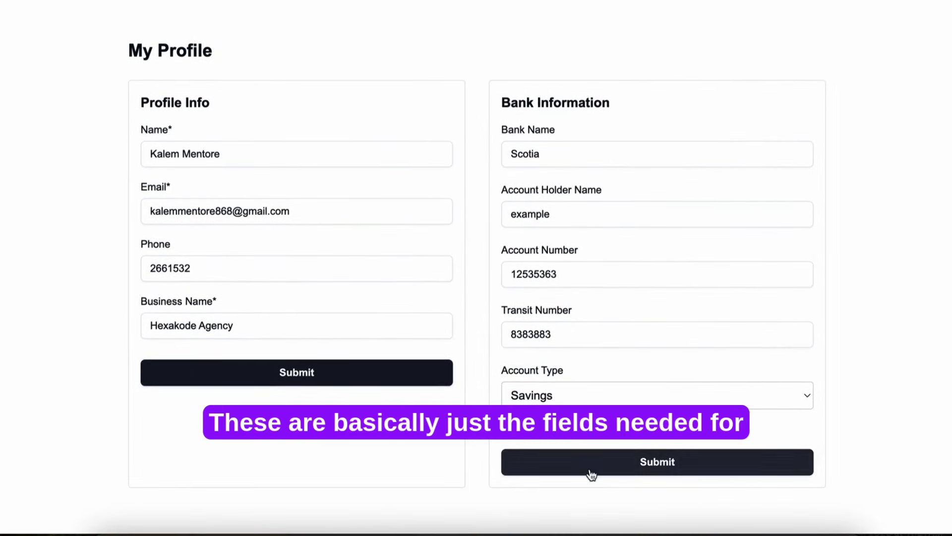
scroll(780, 239, up, 1)
scroll(780, 239, up, 1)
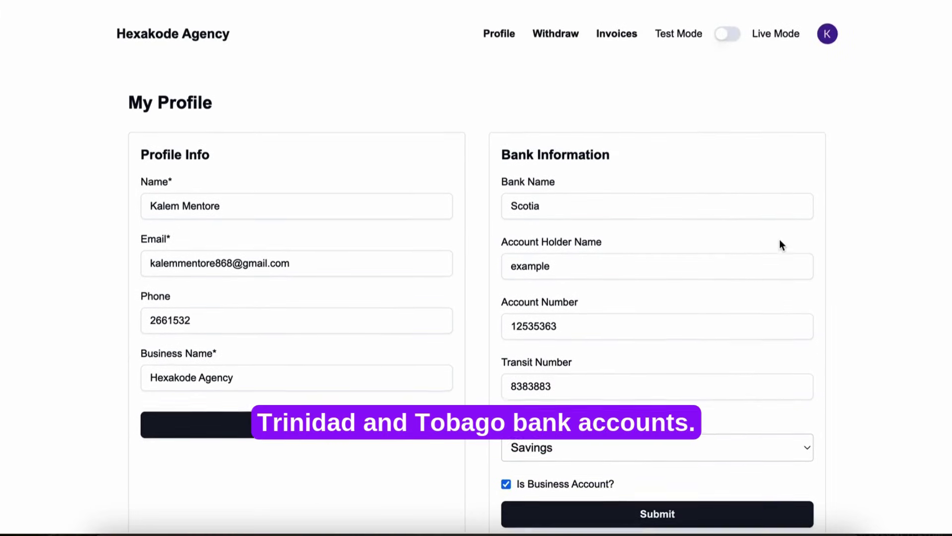
scroll(780, 239, down, 2)
scroll(759, 396, up, 2)
scroll(759, 400, down, 1)
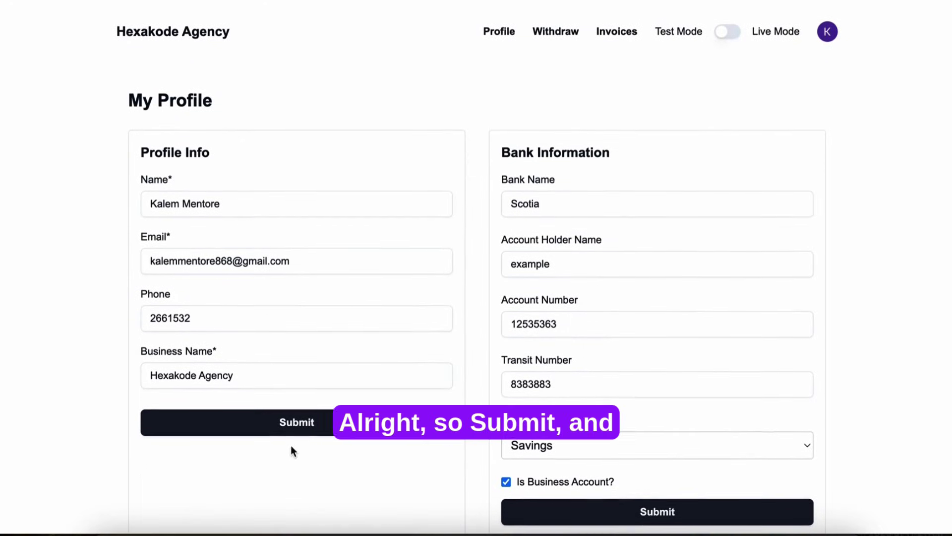
Step: Submit both the profile info and the bank information
click(290, 430)
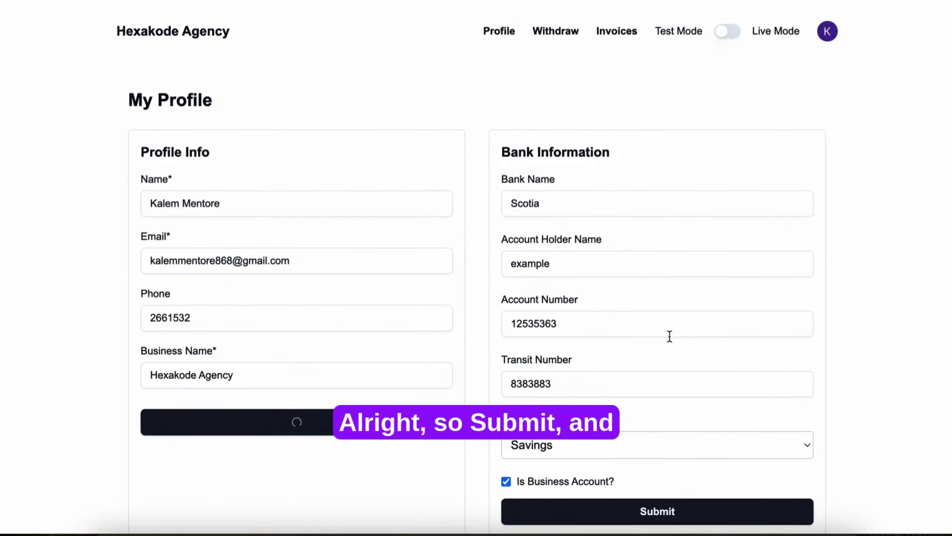
scroll(669, 338, down, 1)
scroll(650, 464, down, 3)
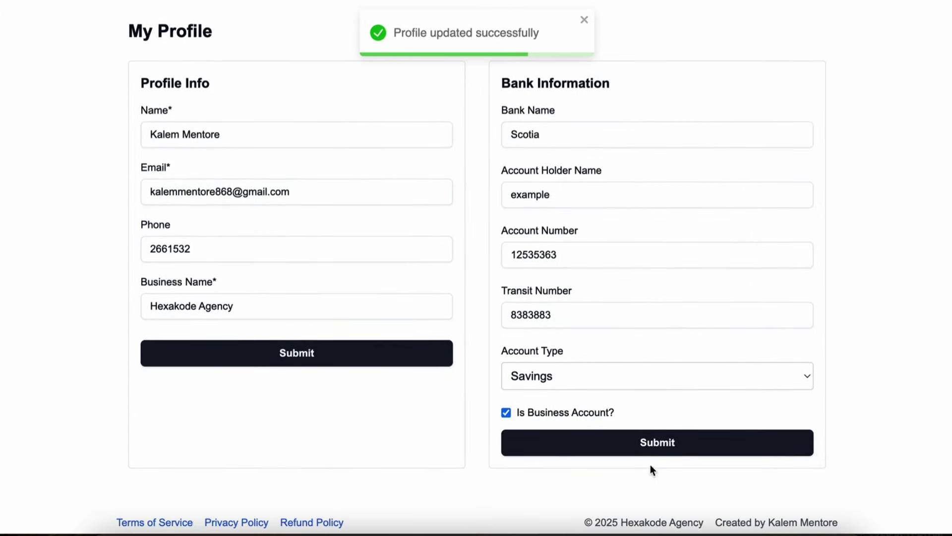
click(650, 449)
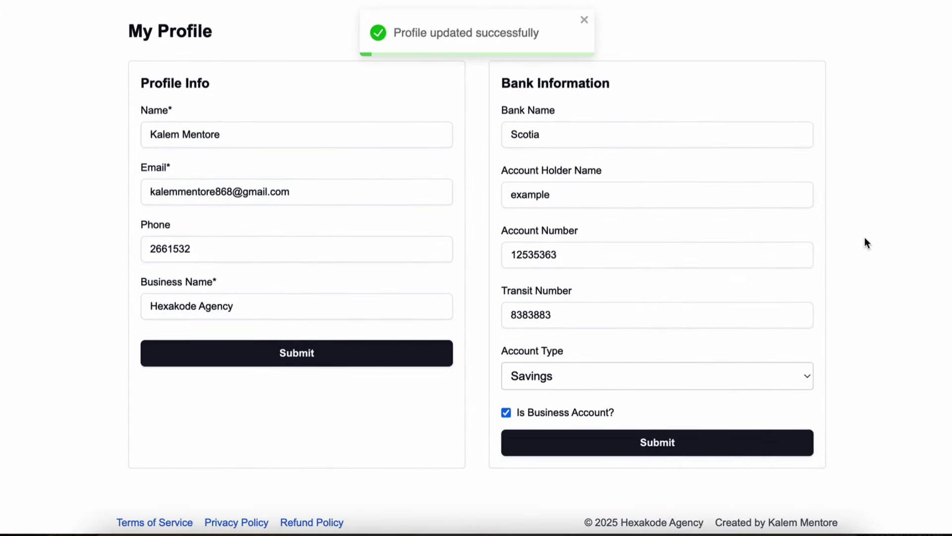
Step: Go to the Invoices list from the top navigation bar
scroll(866, 242, up, 3)
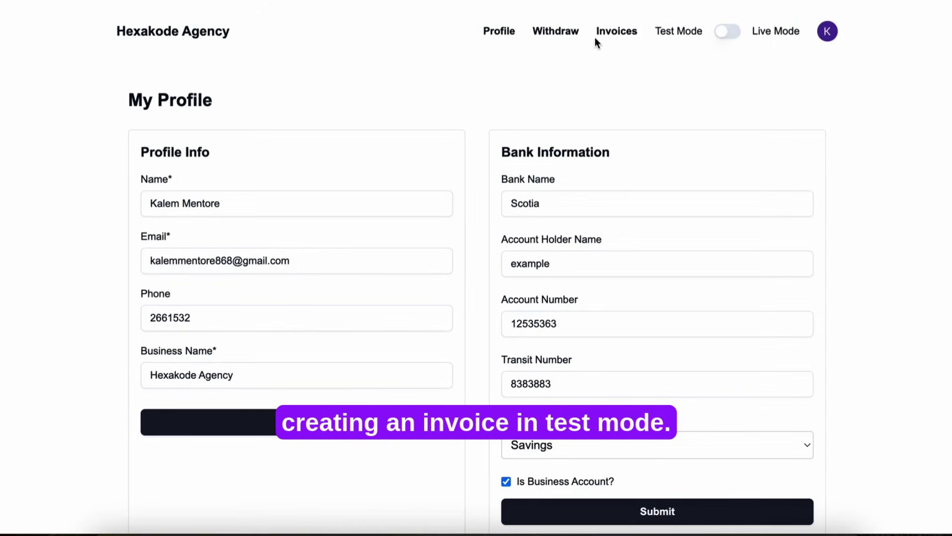
click(610, 33)
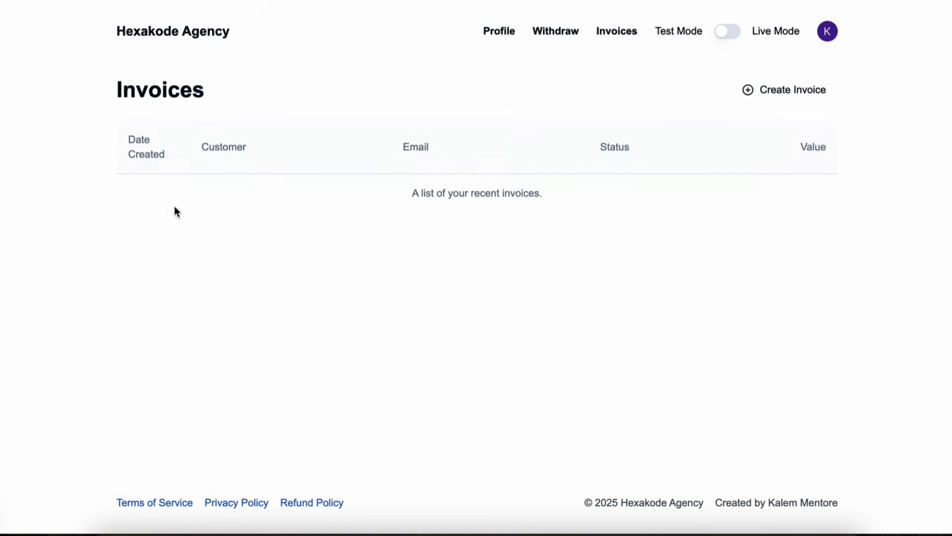
Step: Open a blank Create A New Invoice form
click(794, 93)
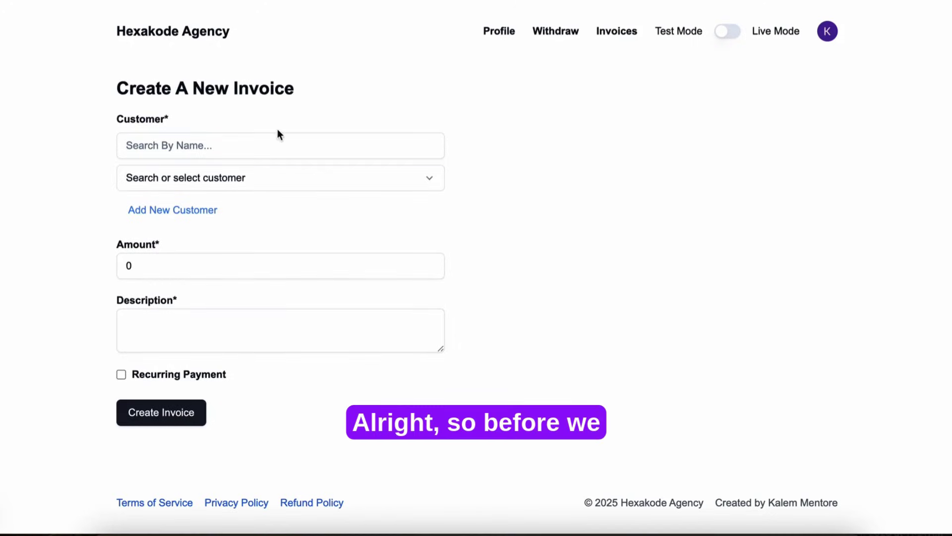
Step: Add and save a new customer with their name, e-mail and phone number
click(171, 210)
click(194, 275)
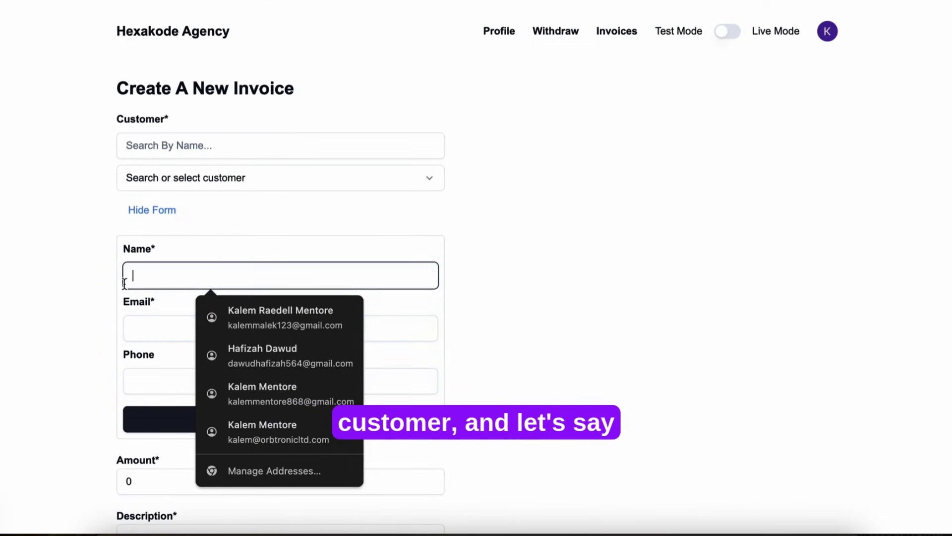
text(Joh)
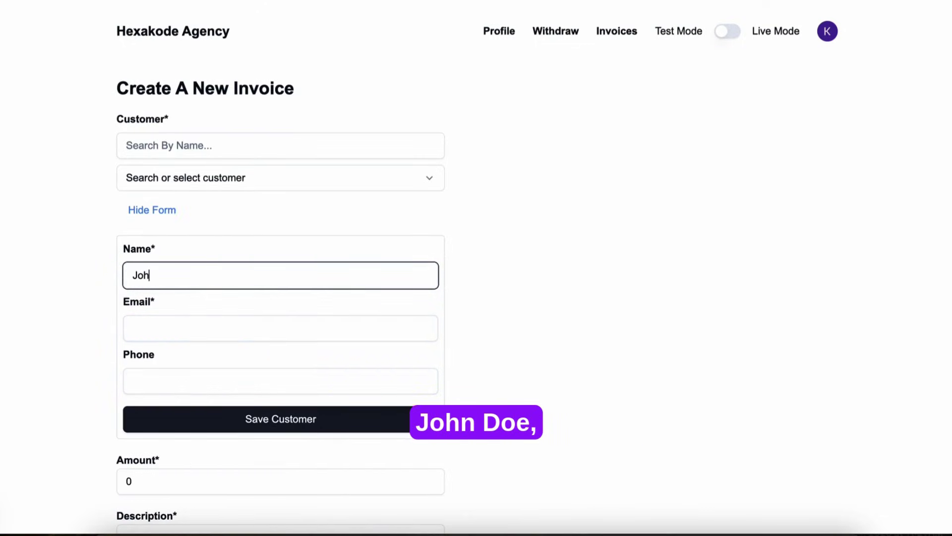
text(n Doe)
click(212, 333)
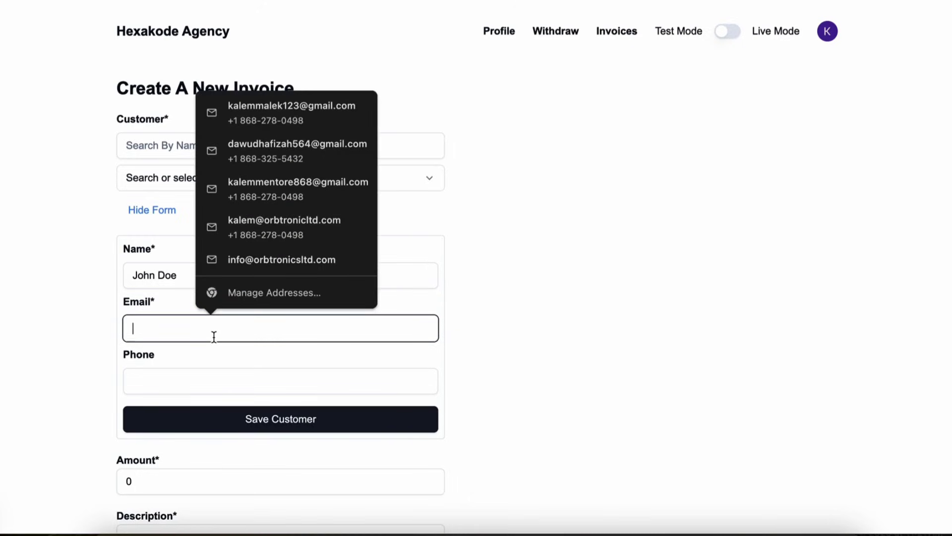
text(john@doe)
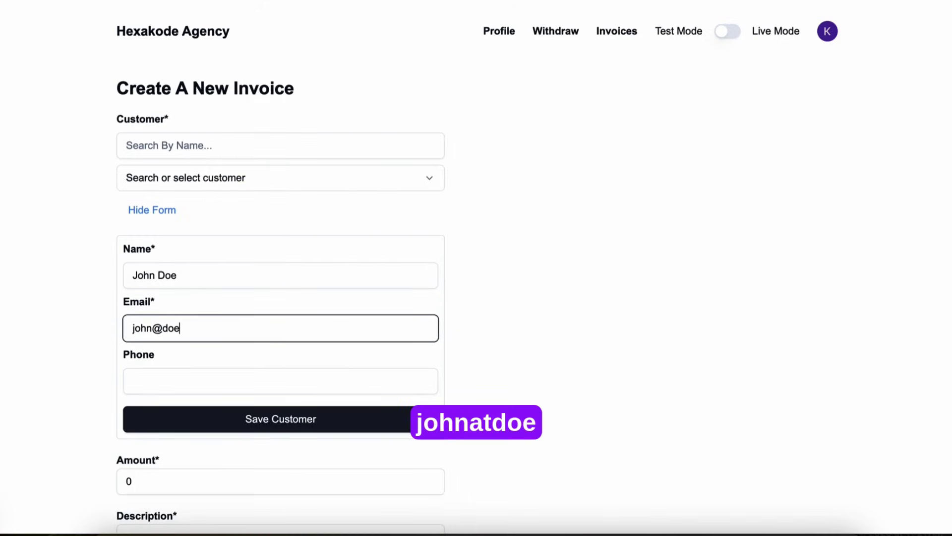
text(.com)
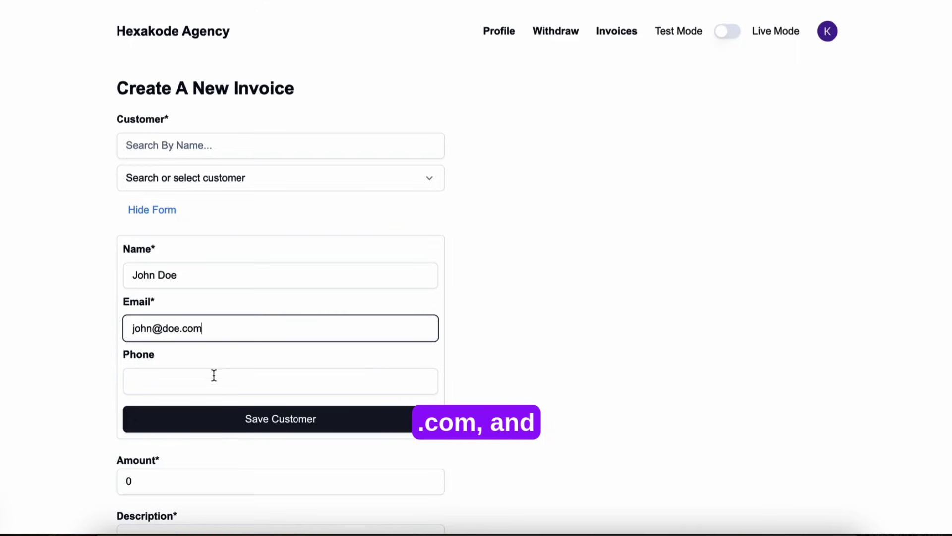
click(209, 389)
text(123546474)
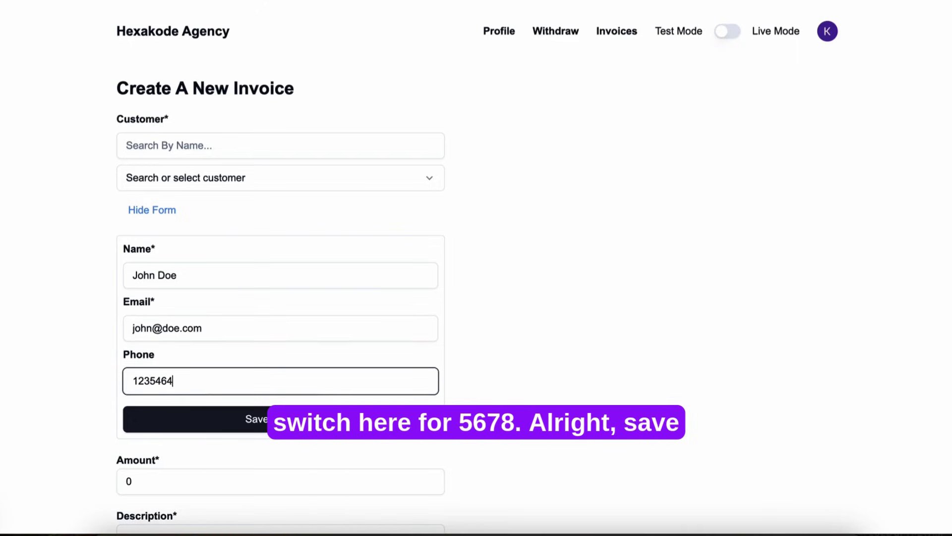
click(264, 428)
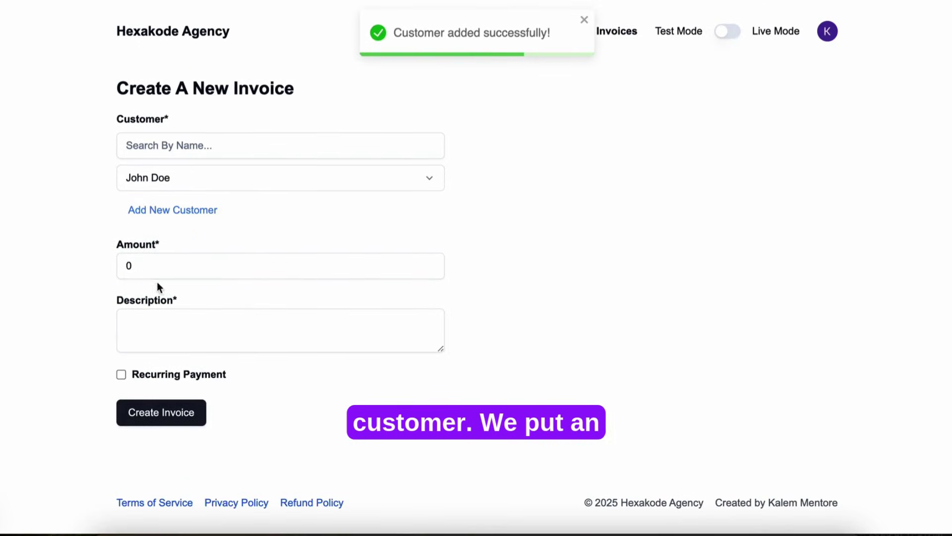
Step: Set the invoice amount to 80 and the description to 'test invoice'
click(120, 268)
text(8)
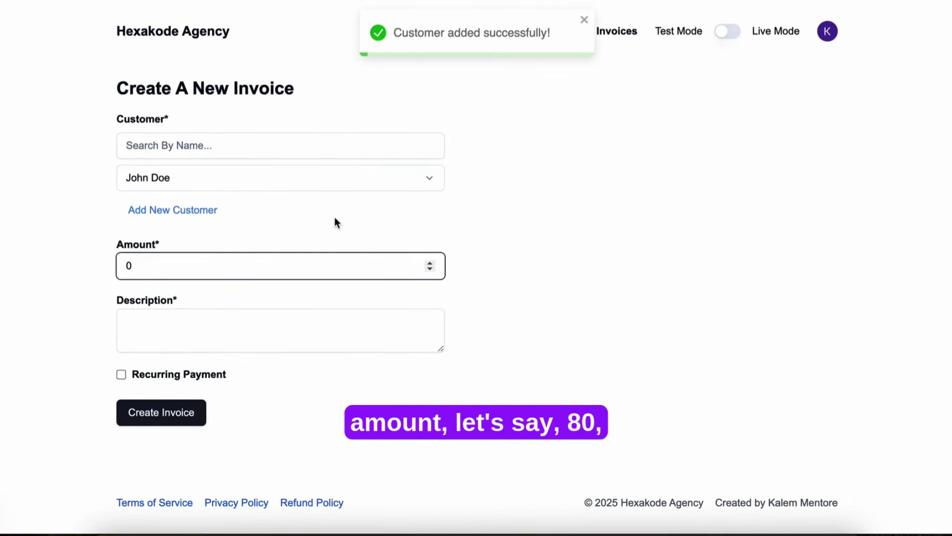
click(308, 333)
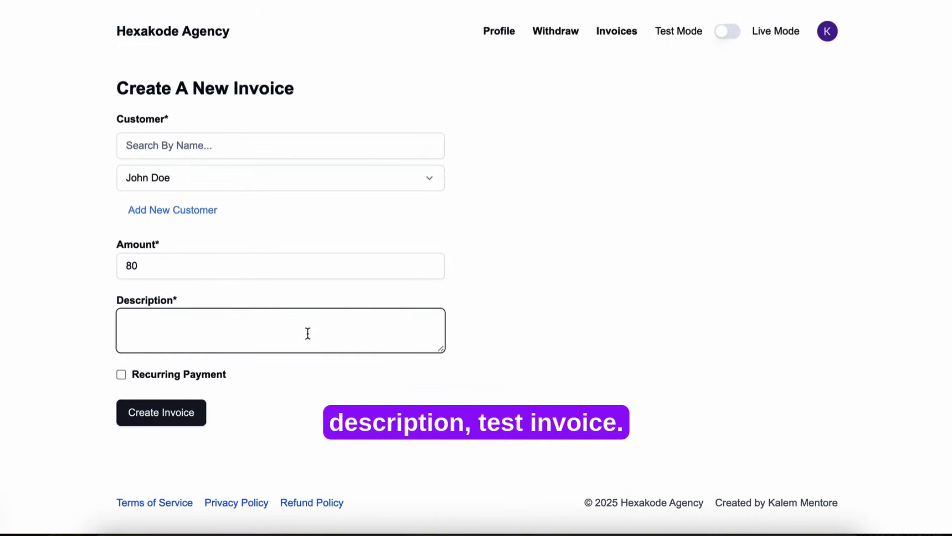
text(test invo)
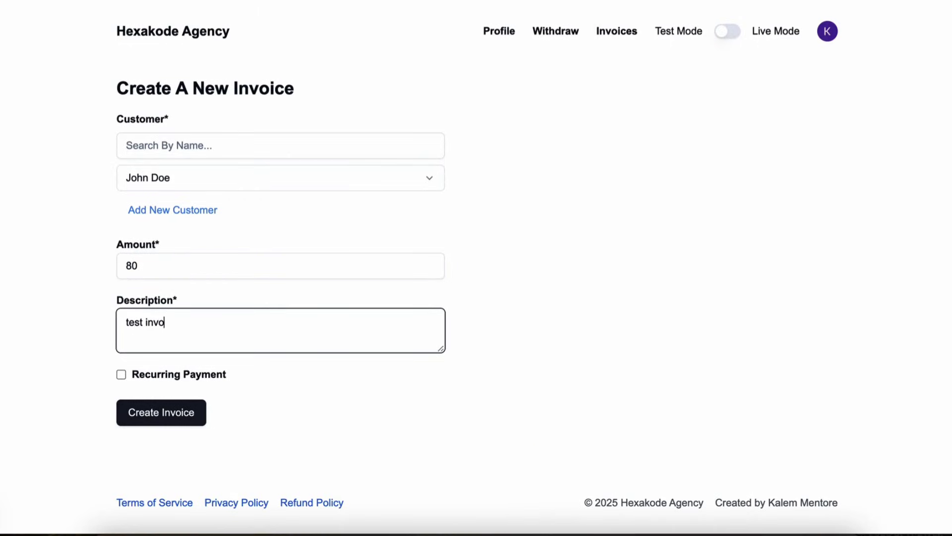
text(ice)
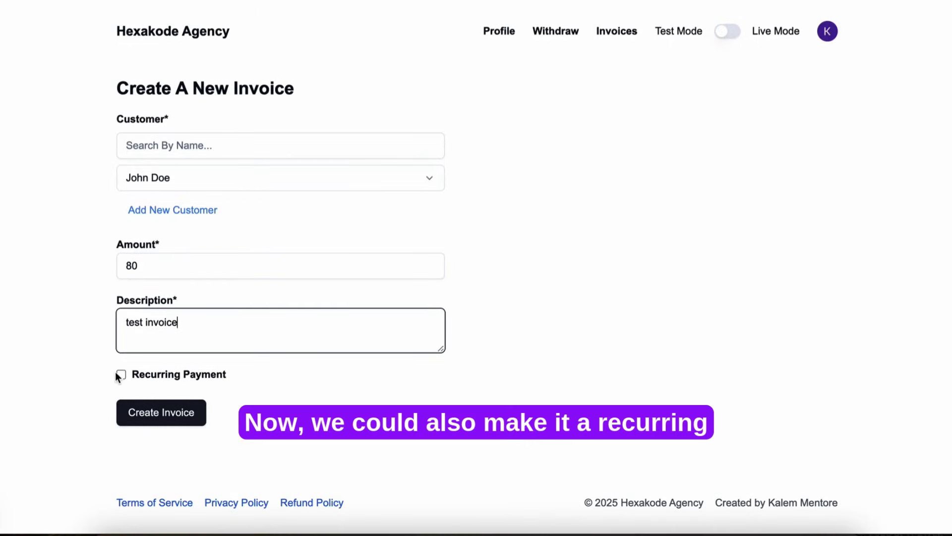
Step: Leave Recurring Payment off, create the one-time invoice, and return to the invoices list
click(118, 373)
scroll(266, 397, down, 4)
scroll(266, 398, up, 2)
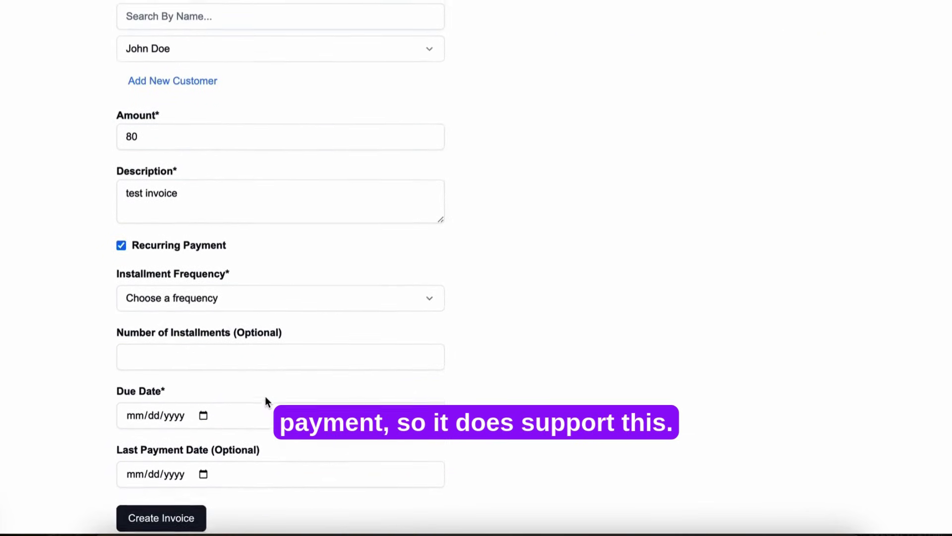
scroll(266, 396, up, 1)
scroll(265, 396, down, 3)
scroll(266, 397, up, 4)
scroll(266, 397, down, 2)
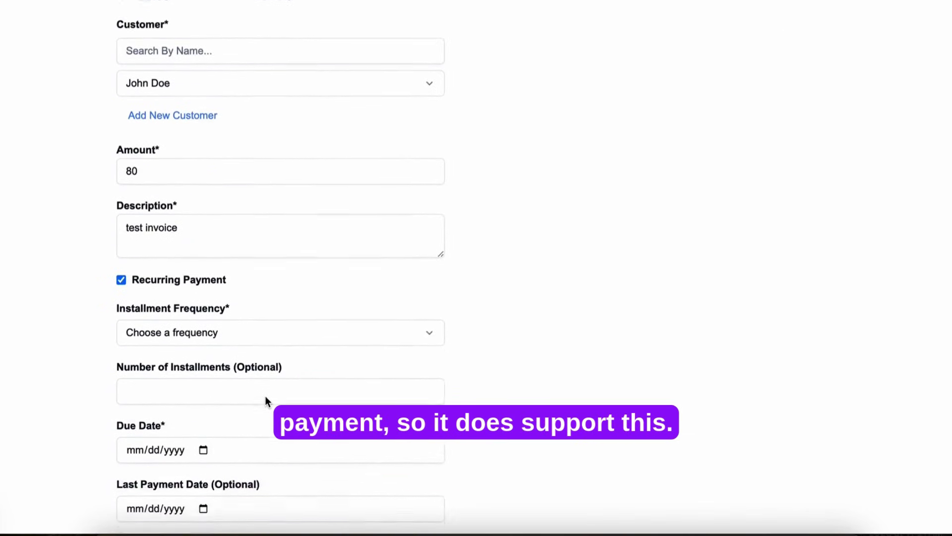
scroll(266, 396, down, 2)
scroll(266, 397, up, 4)
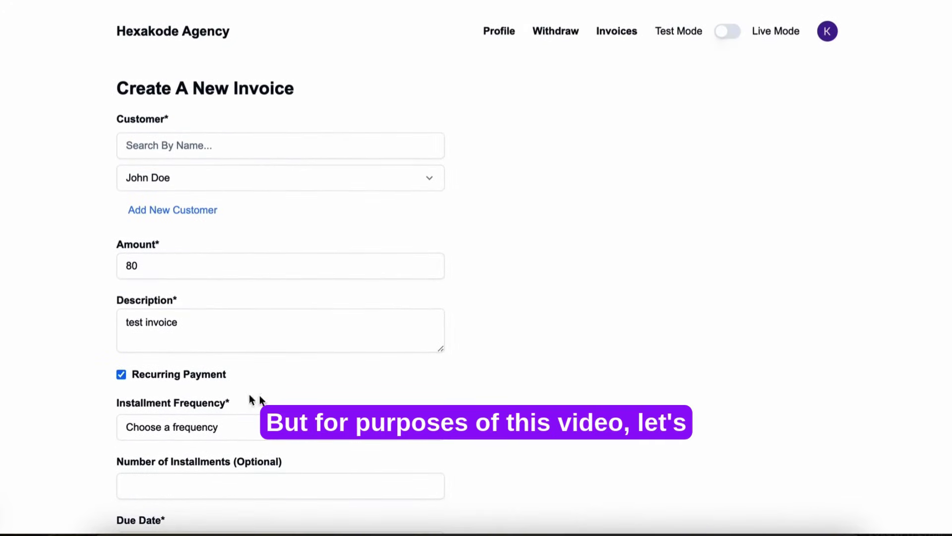
click(121, 374)
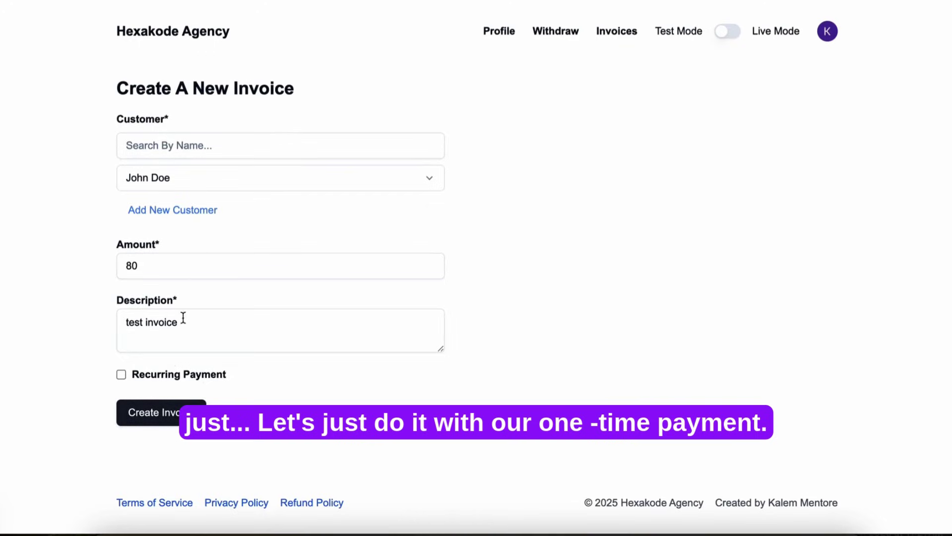
click(158, 421)
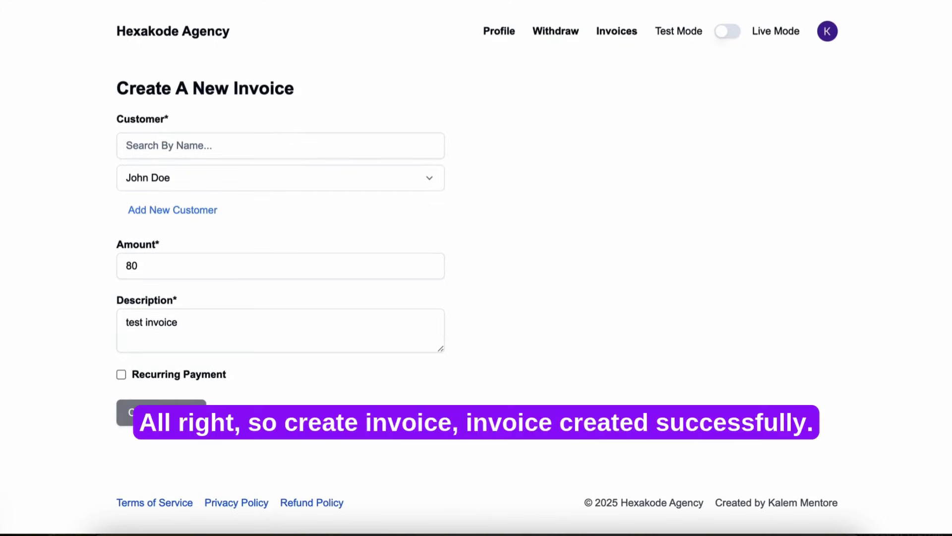
click(626, 36)
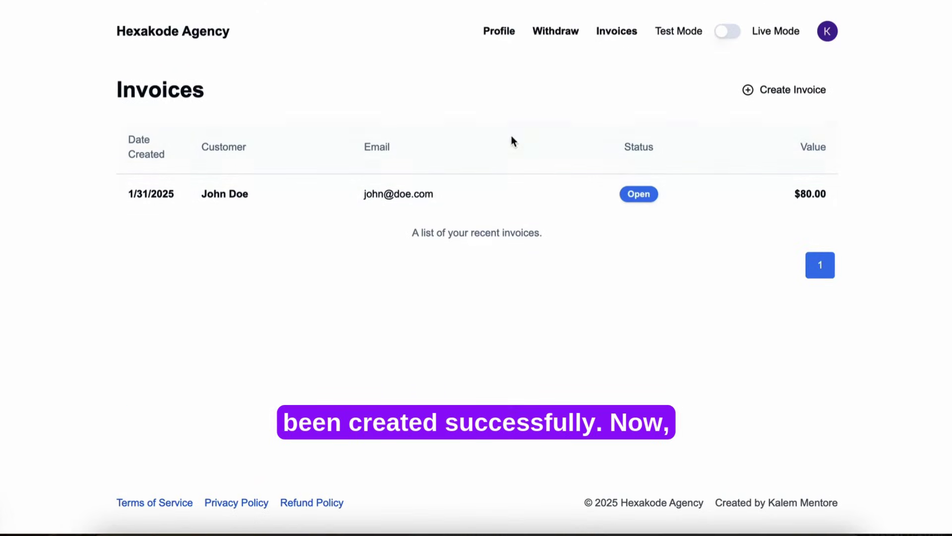
click(564, 37)
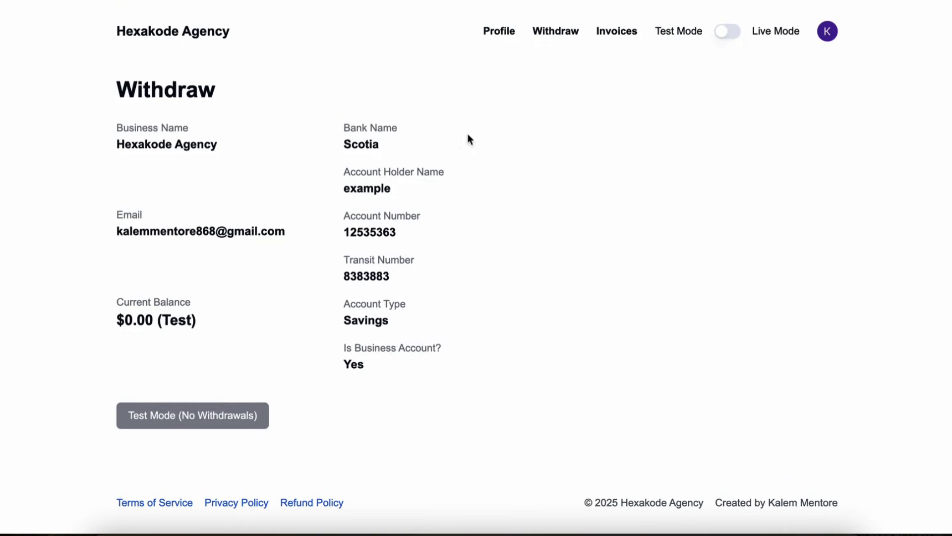
click(622, 33)
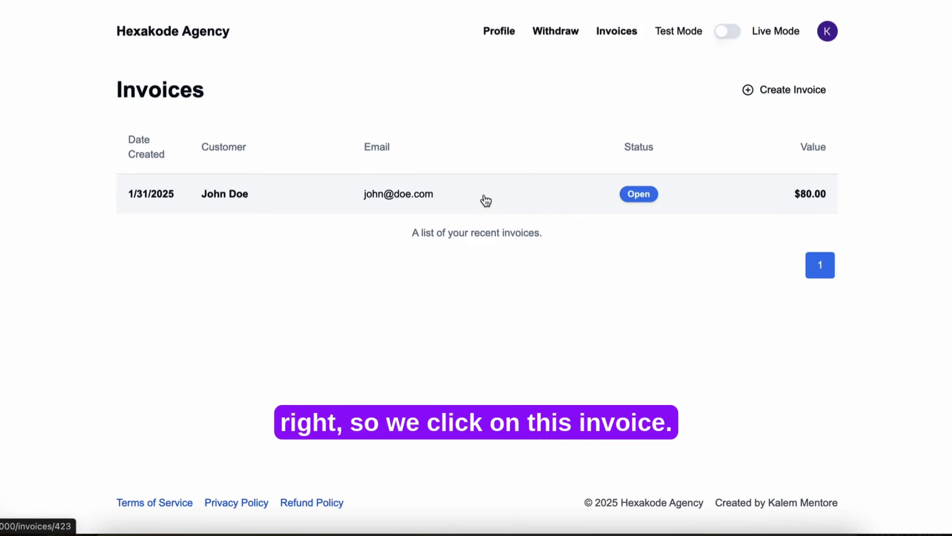
Step: Open the $80 invoice #423 and copy its payment link from the Share dialog
click(779, 207)
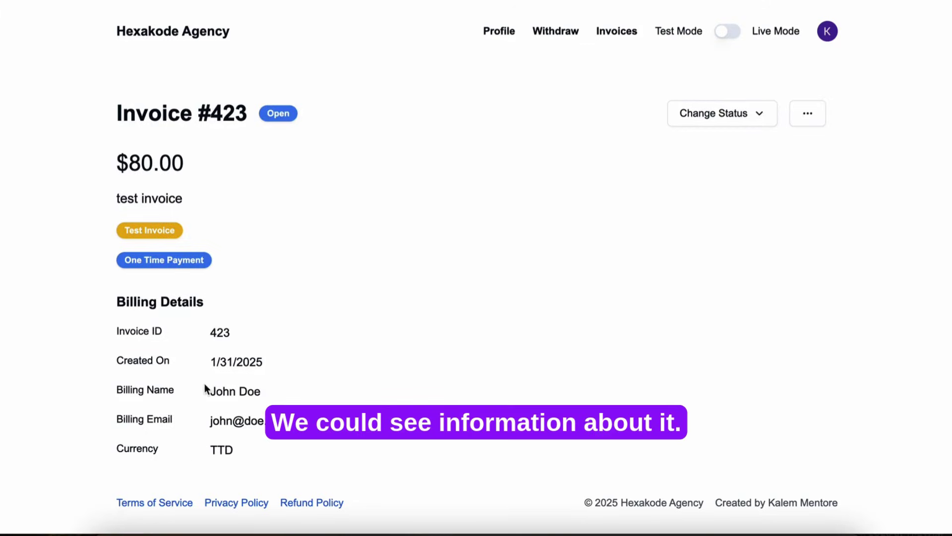
click(807, 118)
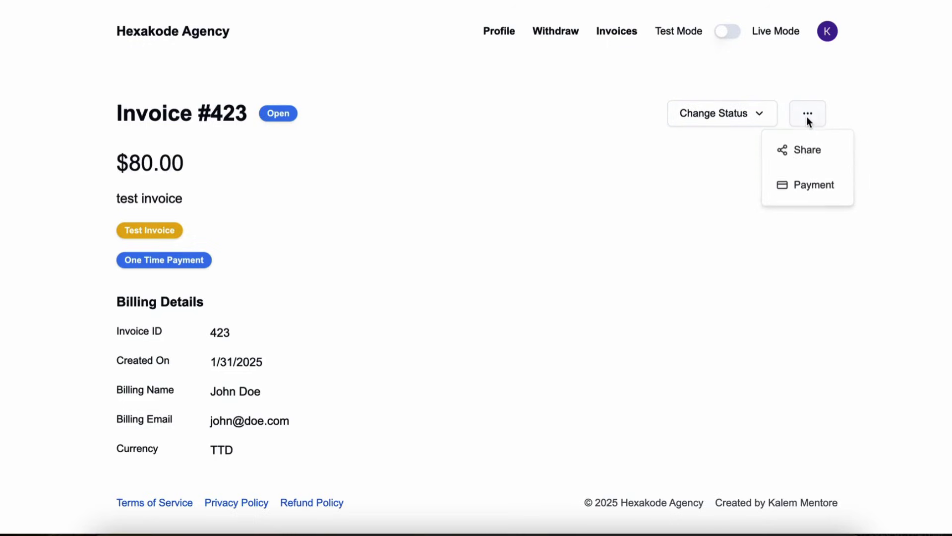
click(808, 155)
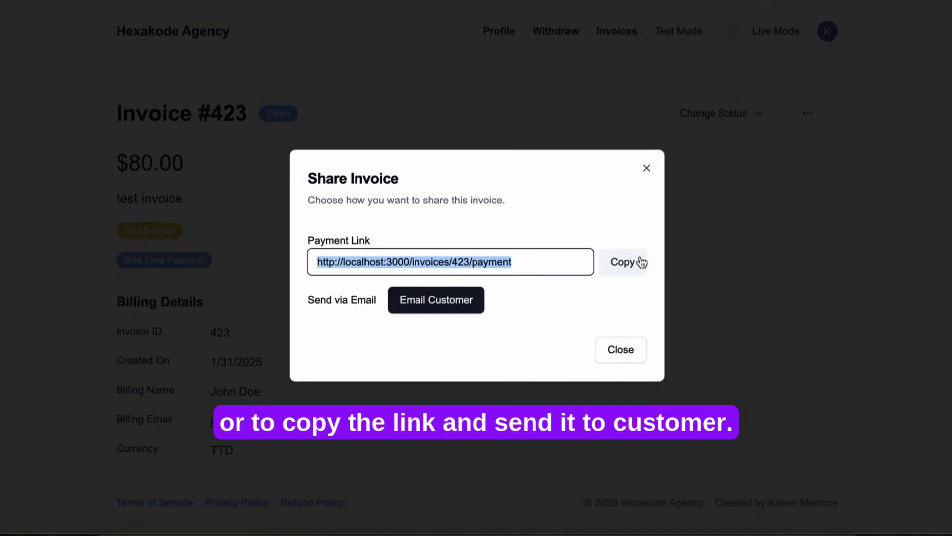
click(641, 262)
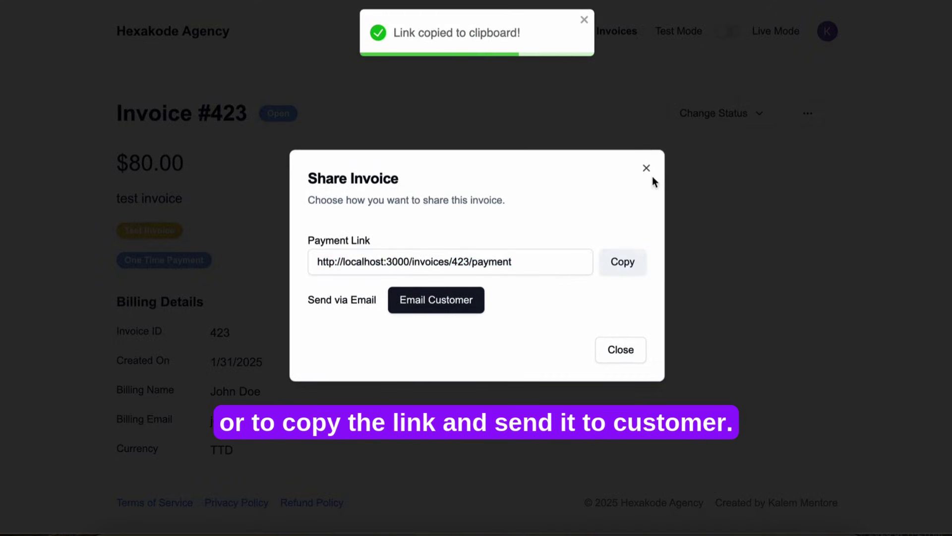
click(602, 364)
click(769, 118)
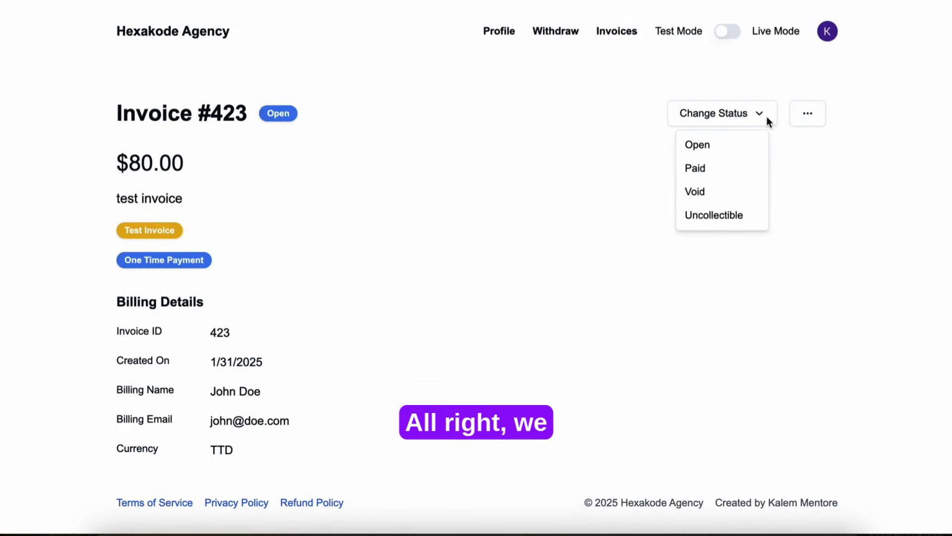
click(760, 115)
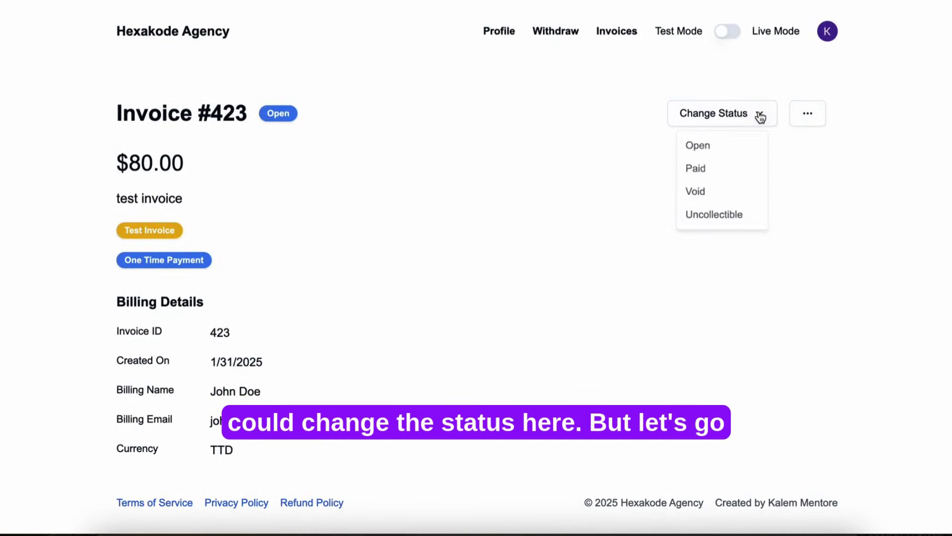
click(804, 117)
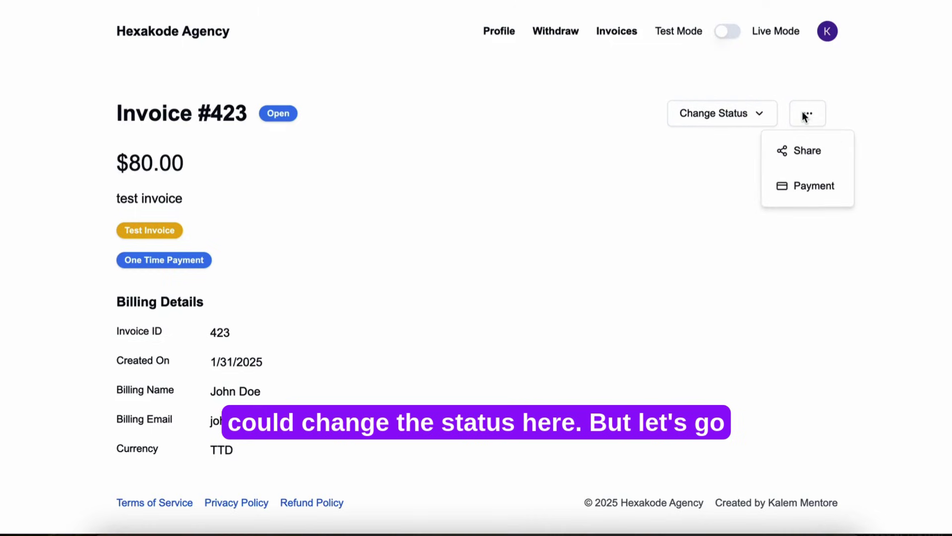
Step: Open the public payment page for invoice #423 from the Payment menu item
click(800, 201)
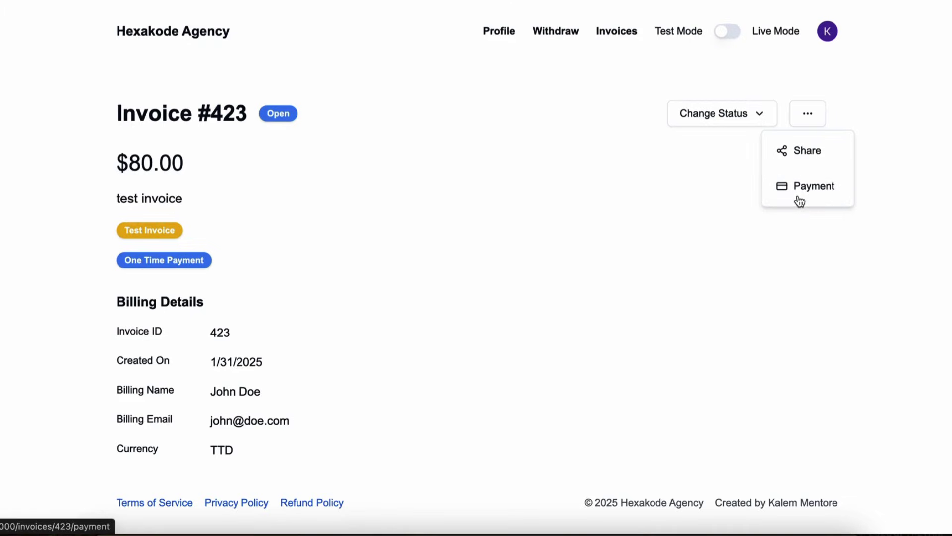
click(817, 189)
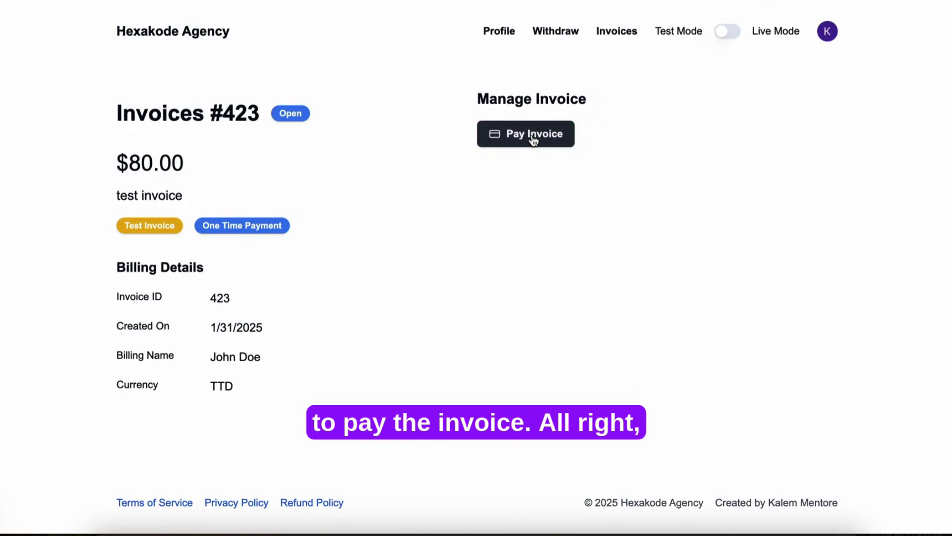
Step: Start paying through the payment gateway and choose VISA as the payment method
click(492, 141)
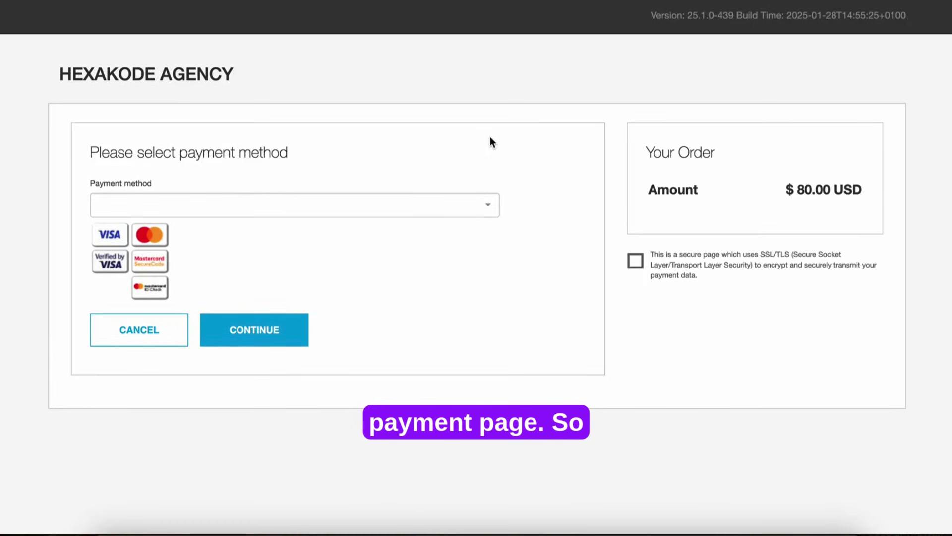
click(476, 203)
click(399, 257)
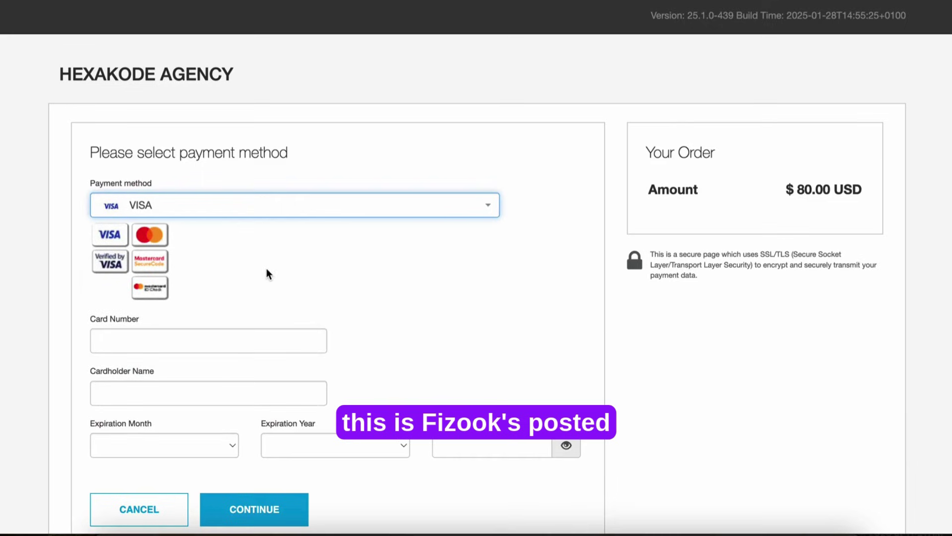
scroll(266, 328, down, 2)
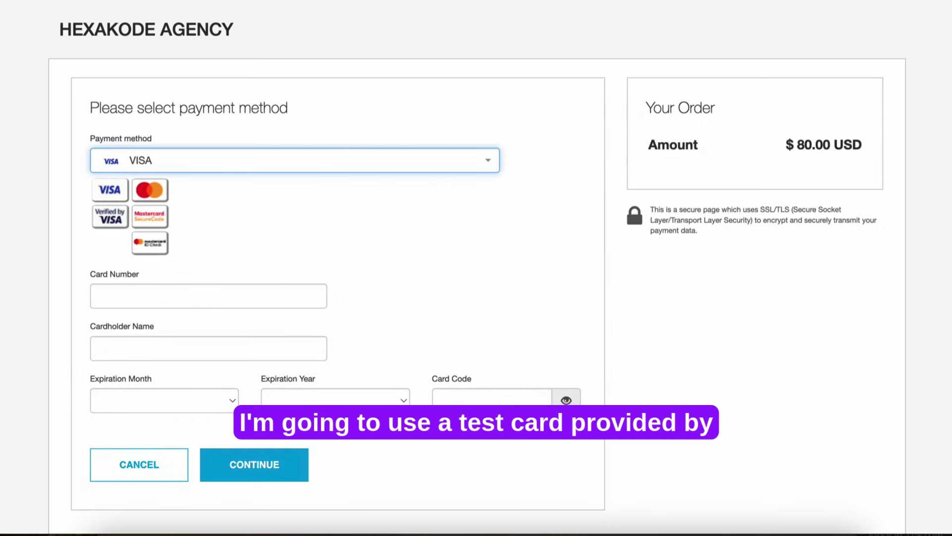
Step: Enter the pasted test card number, the cardholder name, expiry 05/2028 and the card code
click(138, 304)
key(ctrl+v)
click(128, 345)
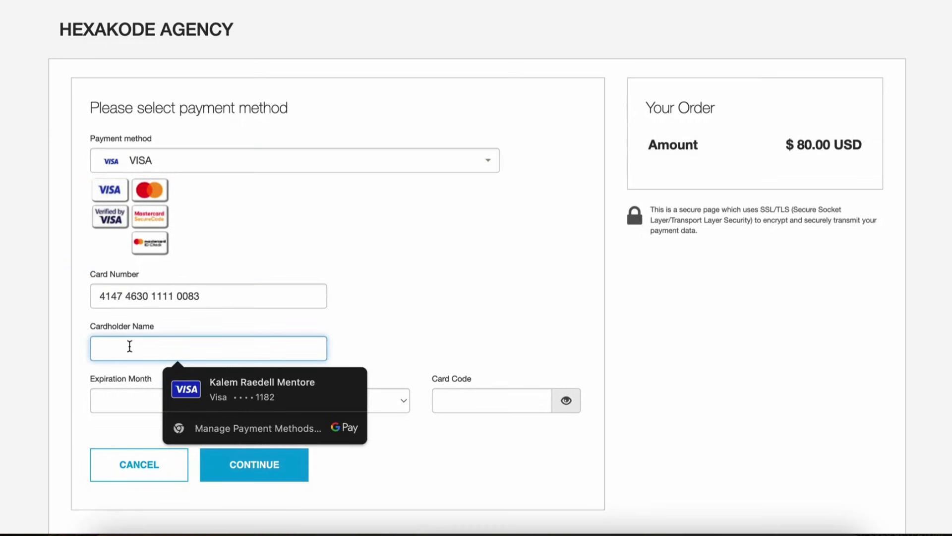
text(John Doe)
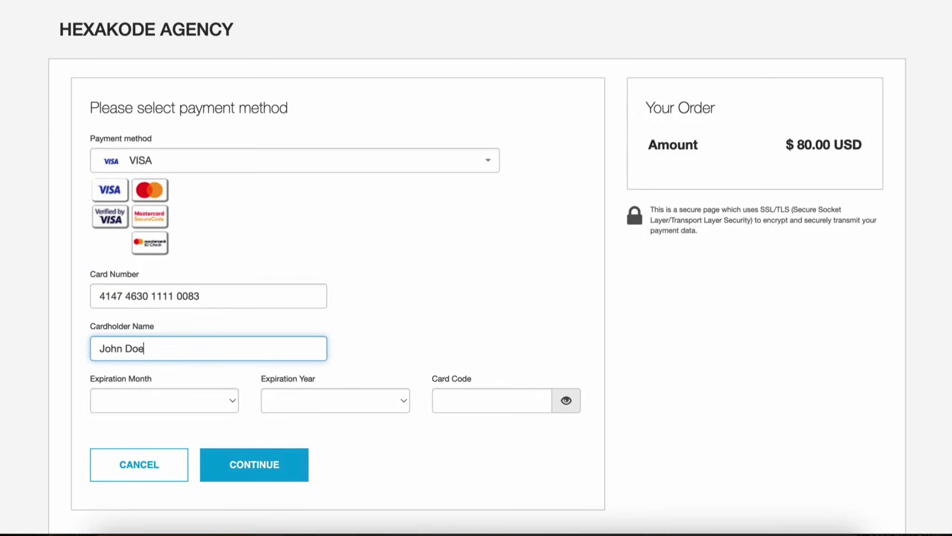
click(118, 413)
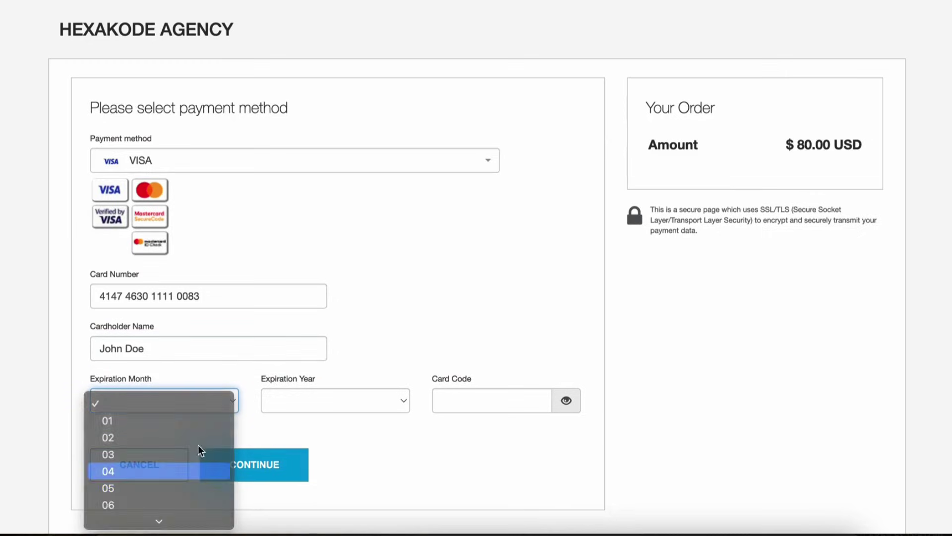
click(196, 478)
click(296, 410)
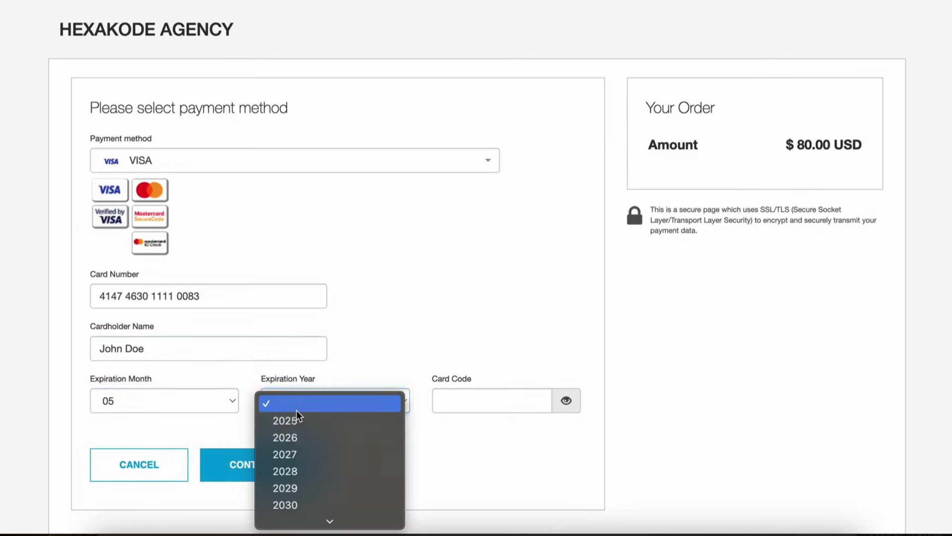
click(291, 471)
click(504, 395)
text(123)
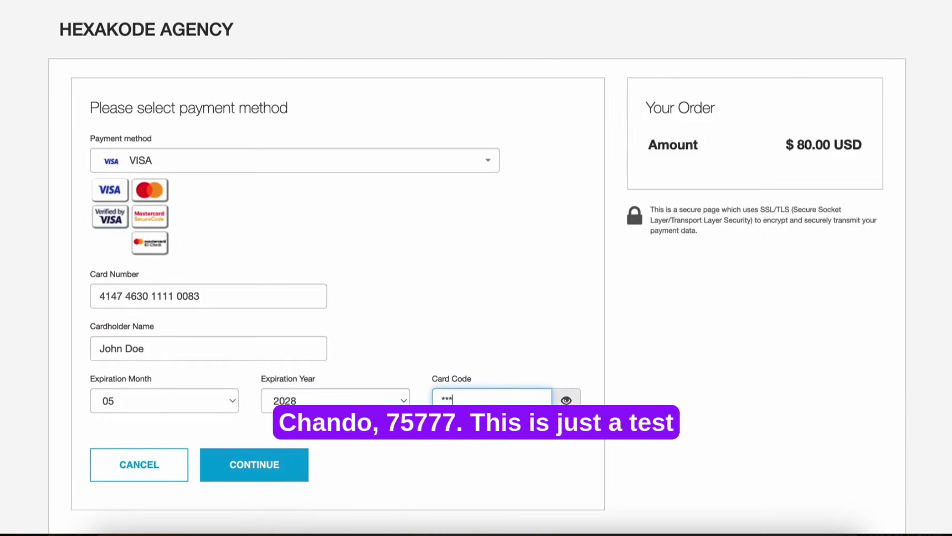
scroll(238, 274, down, 2)
scroll(233, 275, up, 2)
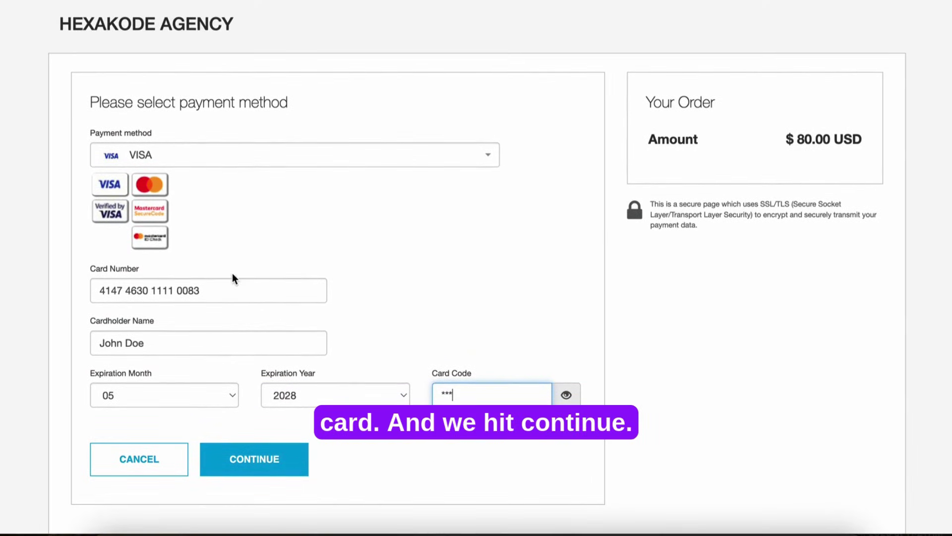
Step: Submit the $80.00 card payment with CONTINUE so invoice #423 shows Paid
click(272, 458)
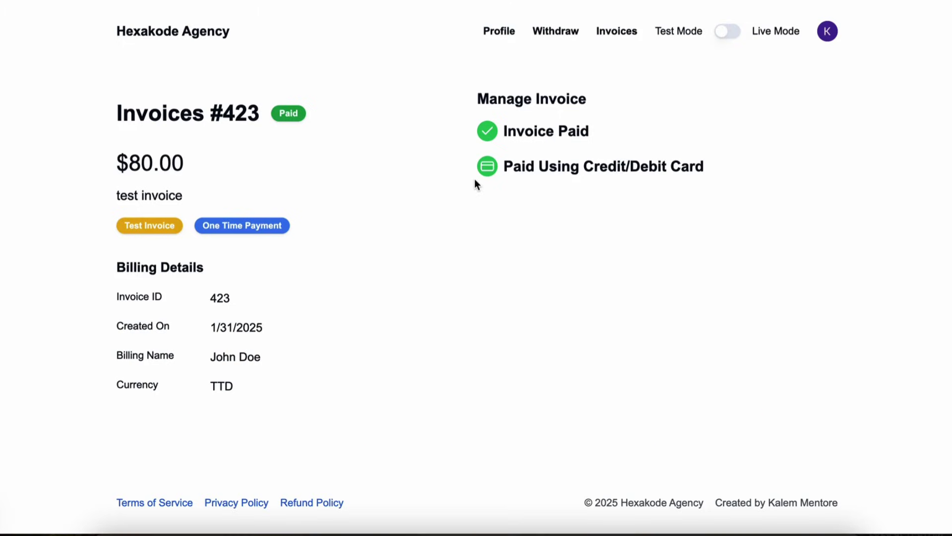
Step: Open the Withdraw page and check the $75.20 test balance available to withdraw
click(560, 34)
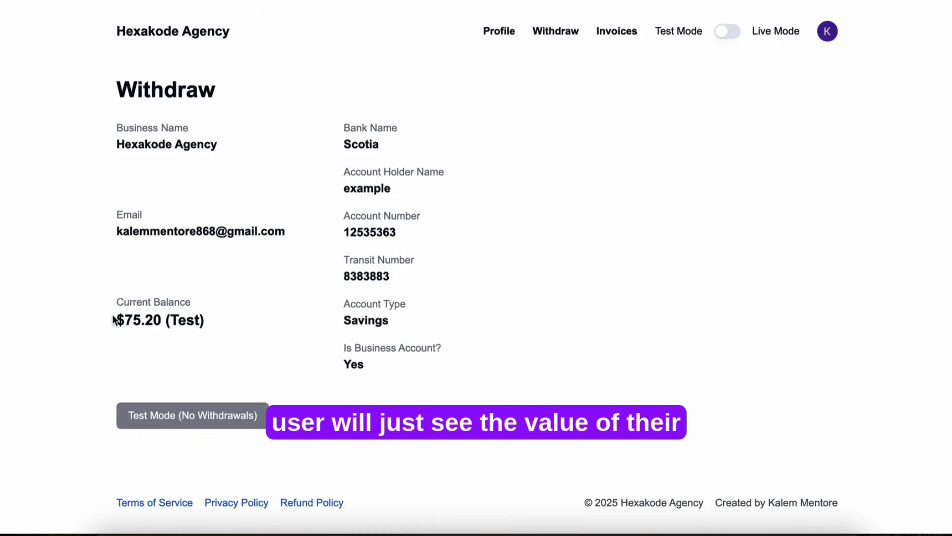
drag(109, 318, 47, 305)
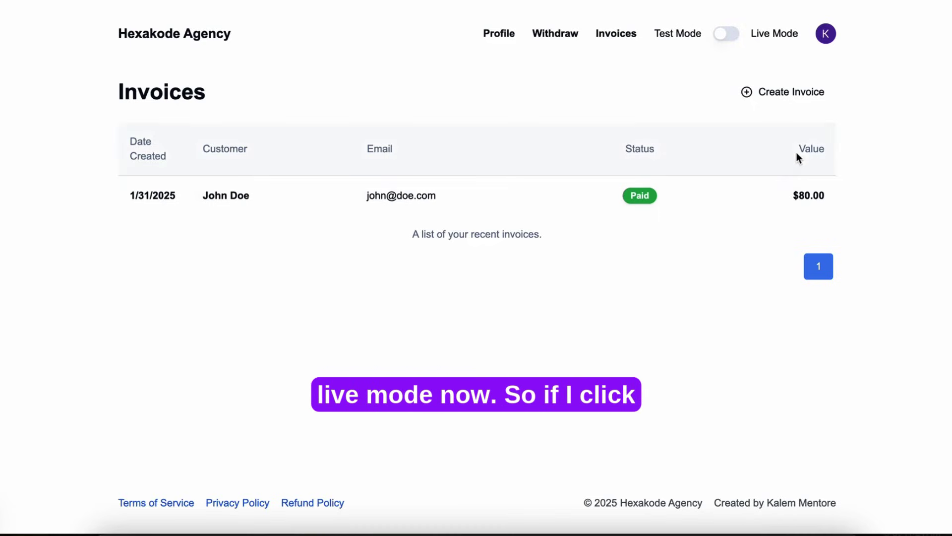
Step: Turn on Live Mode and view the Withdraw page showing a $0.00 live balance
click(726, 35)
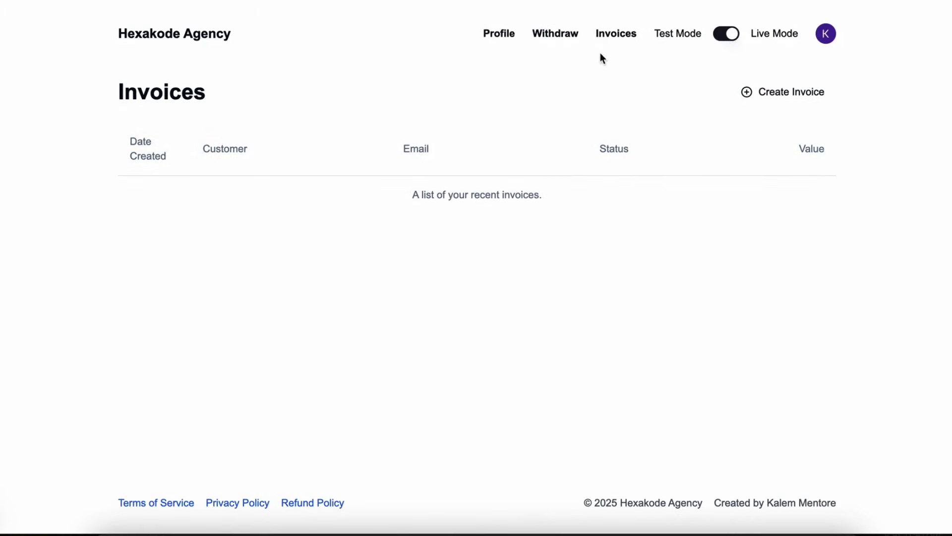
click(553, 37)
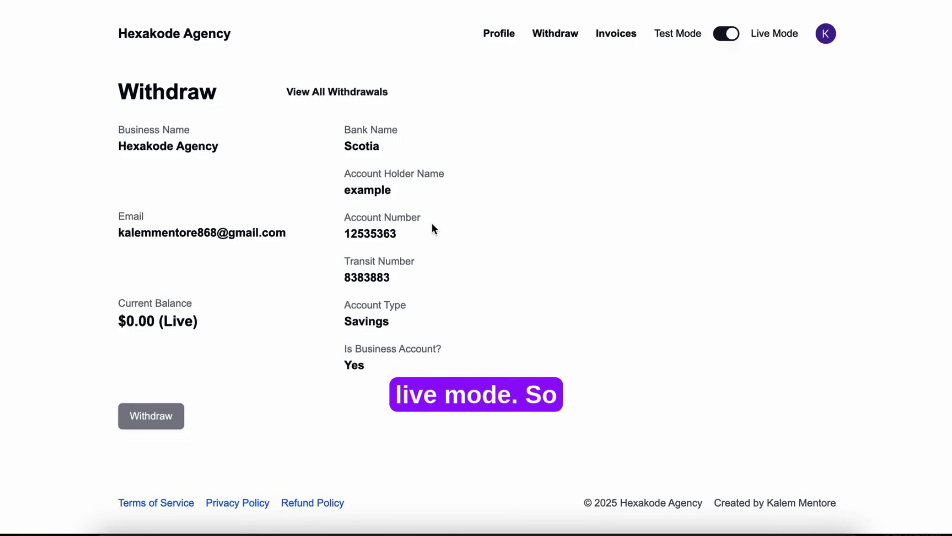
Step: Start a new invoice from the Invoices list and select the existing customer
click(620, 38)
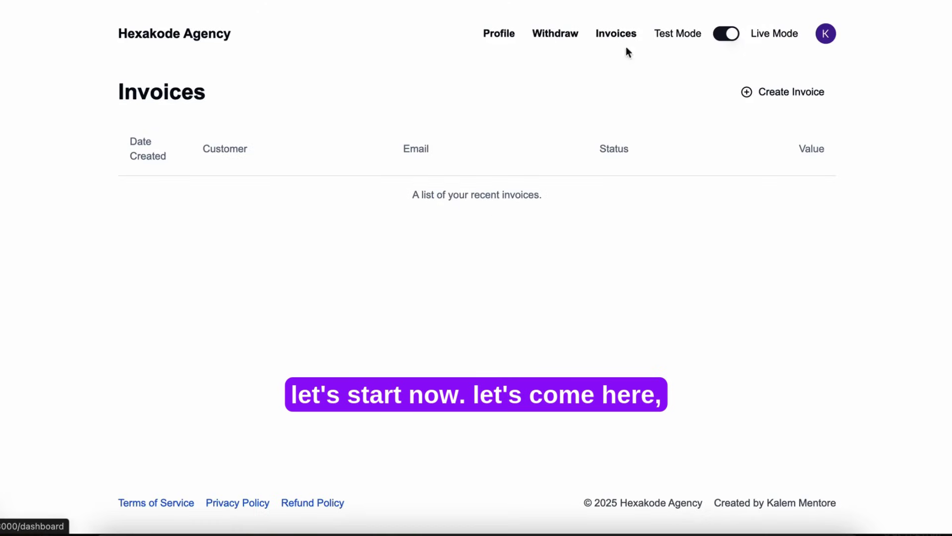
click(765, 98)
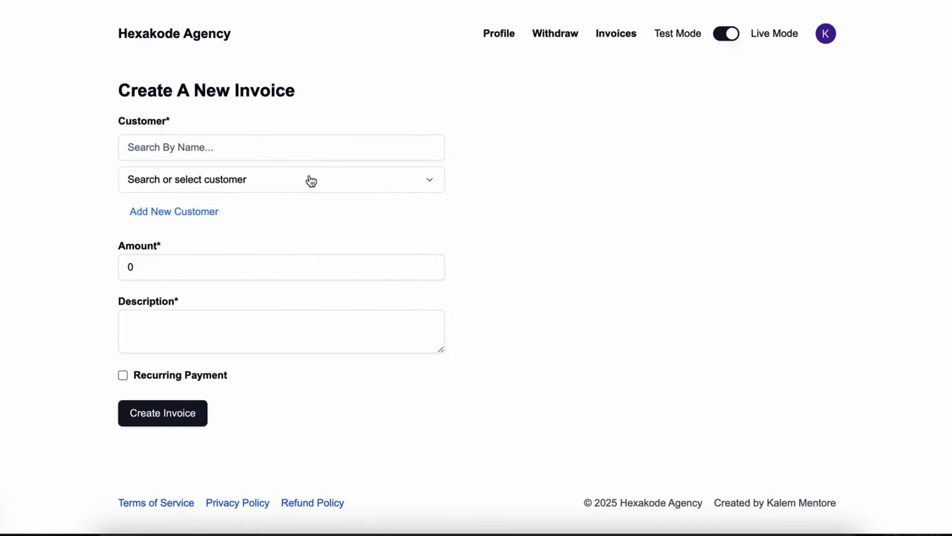
click(308, 181)
click(298, 186)
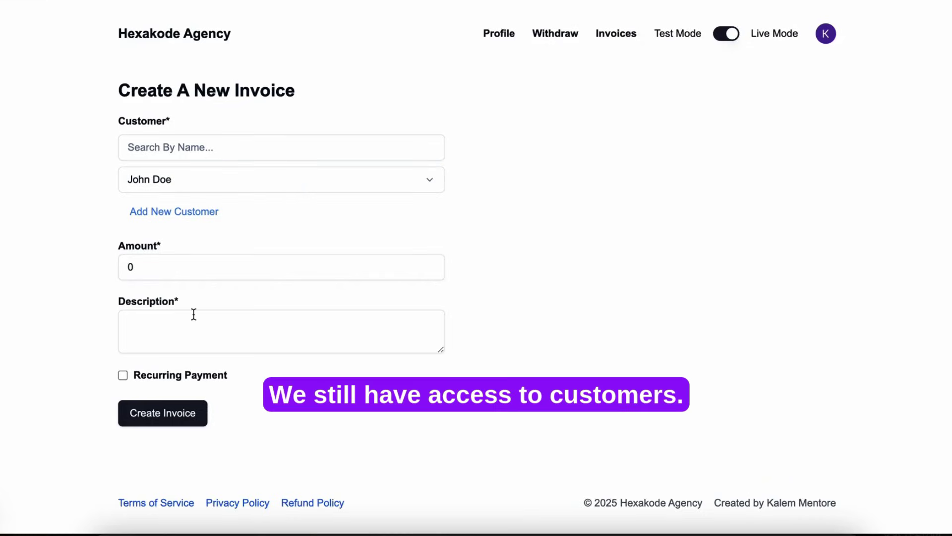
Step: Enter amount 2 and description 'live invoice', create the invoice, and return to Invoices
click(126, 268)
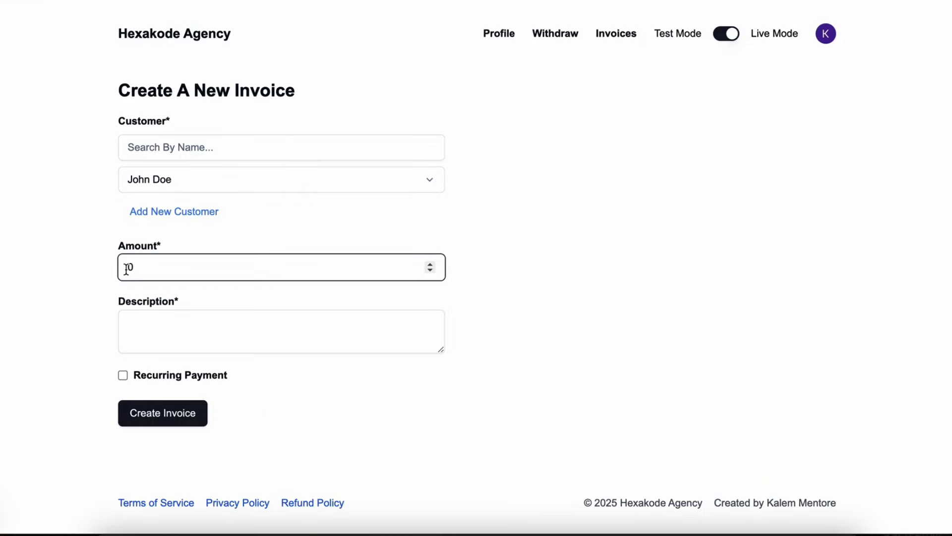
text(2)
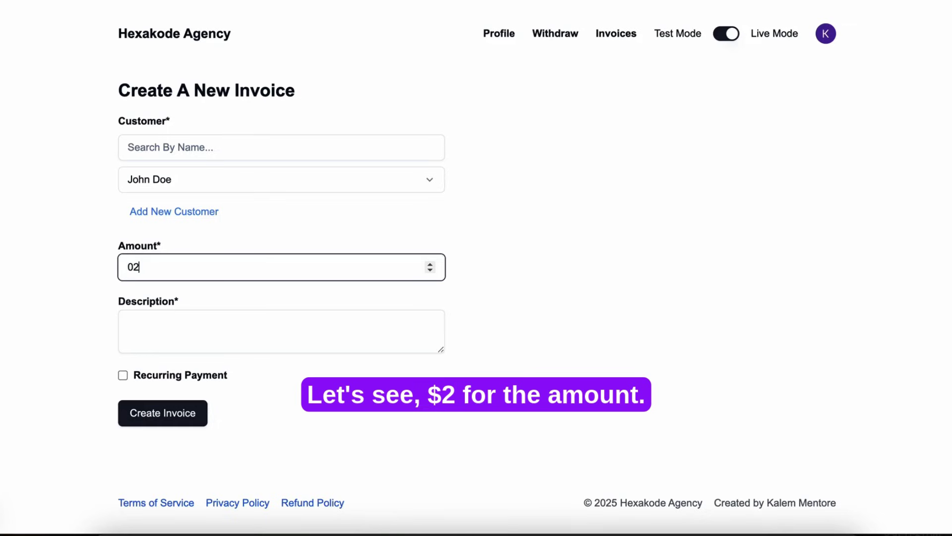
key(Left)
key(BackSpace)
click(160, 342)
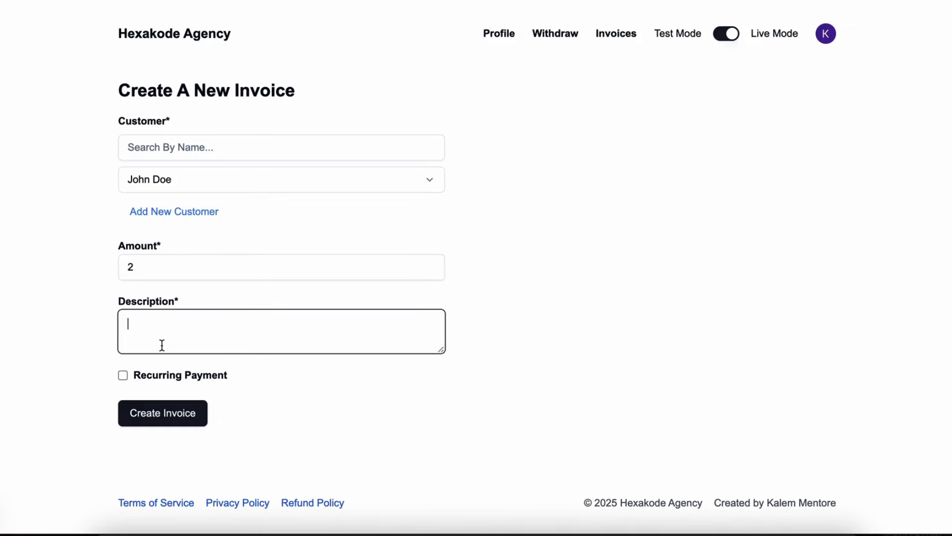
text(live in)
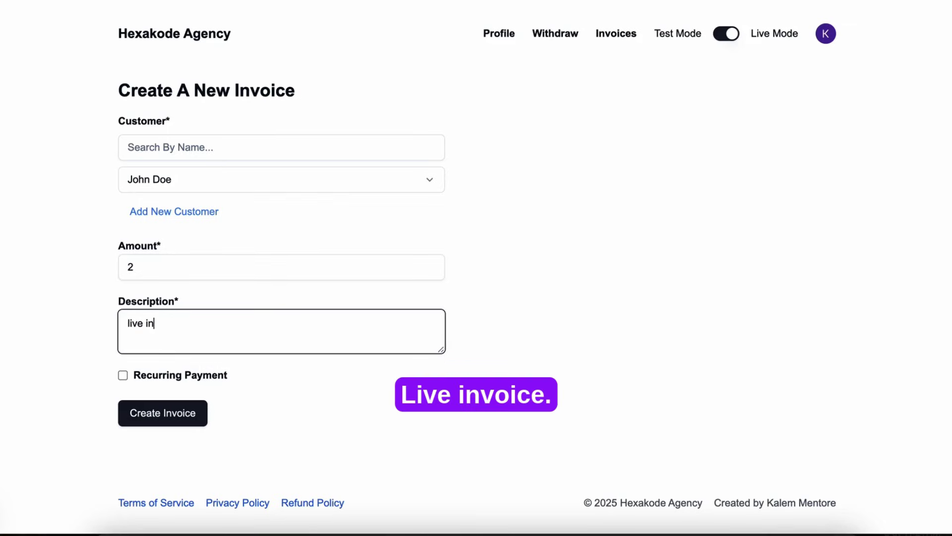
text(voice)
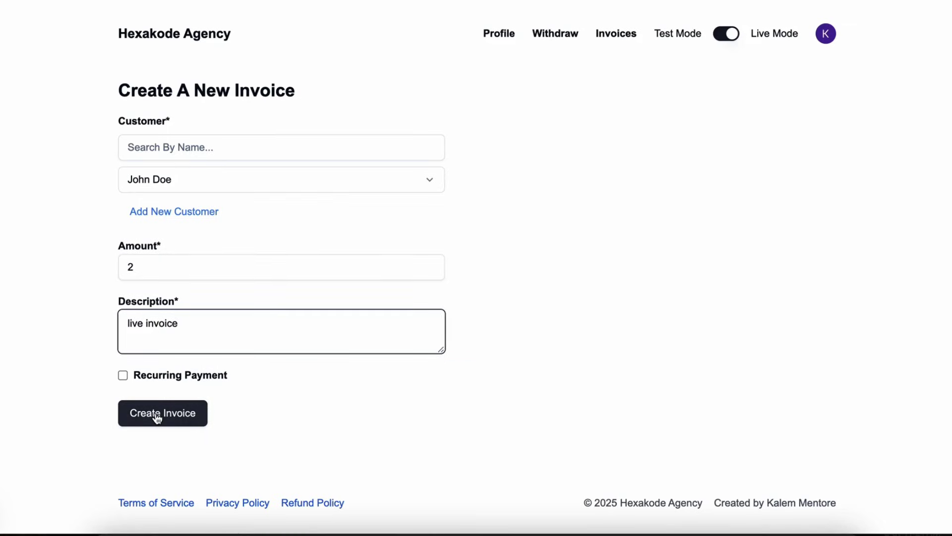
click(155, 415)
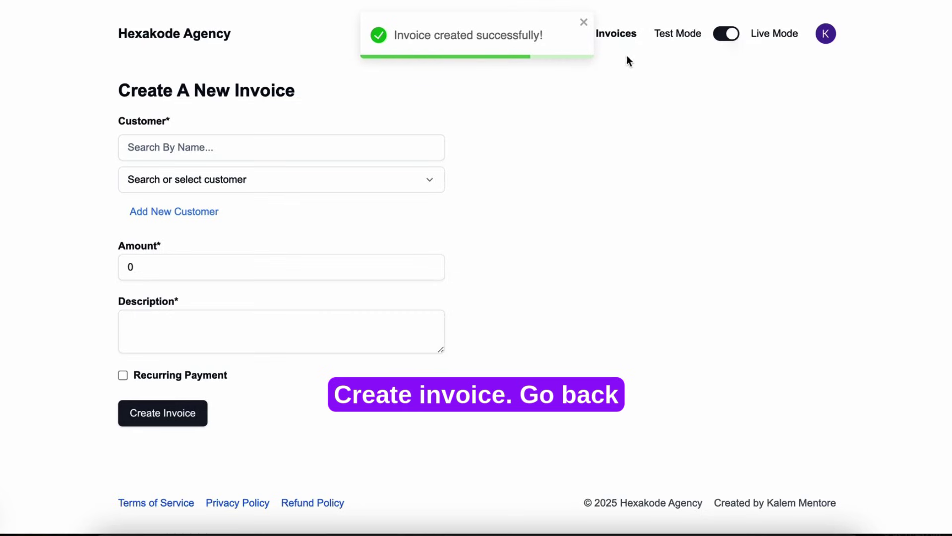
click(623, 34)
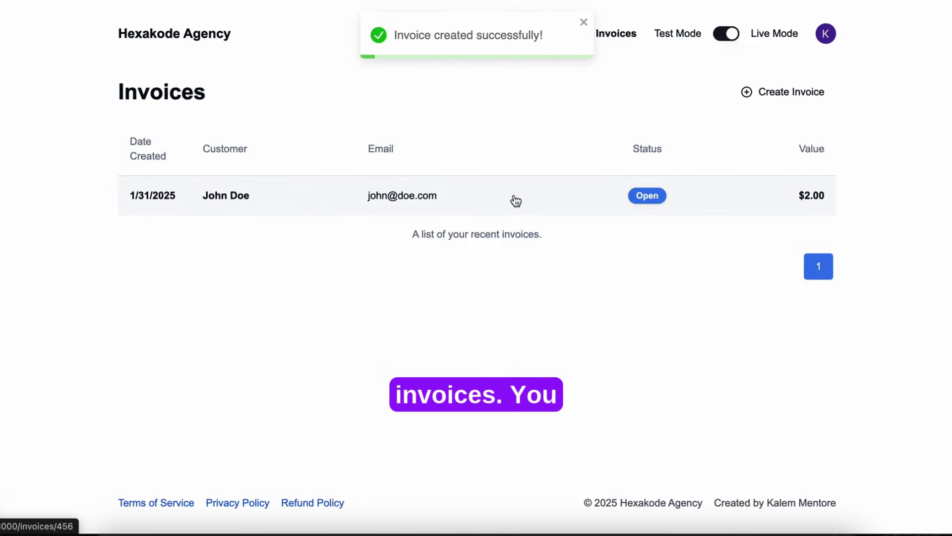
Step: Open invoice #456, review its status and share options, then open its Payment page
click(515, 199)
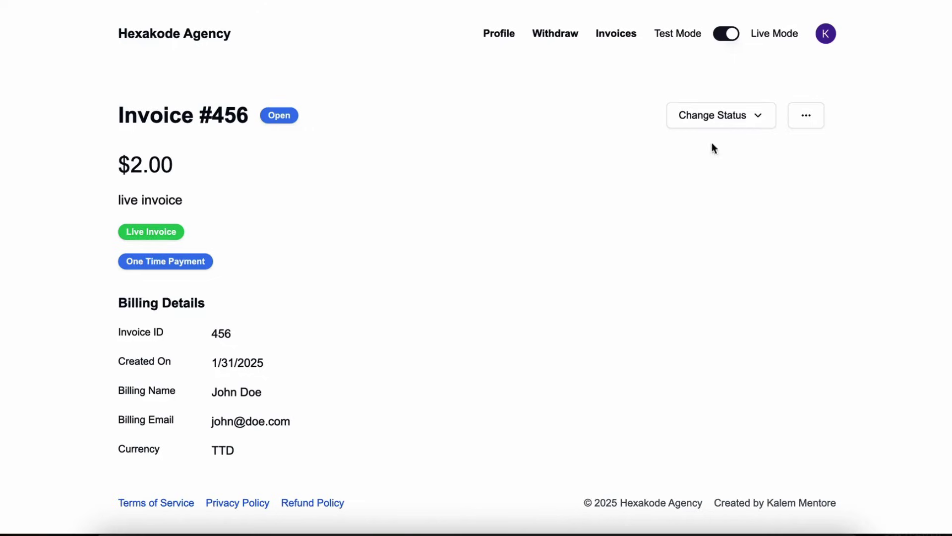
click(767, 112)
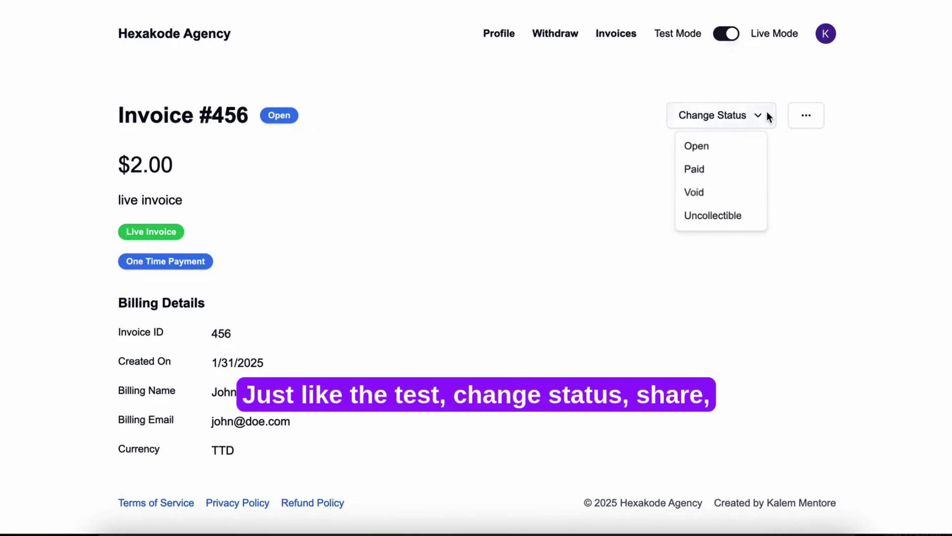
click(766, 112)
click(797, 115)
click(783, 151)
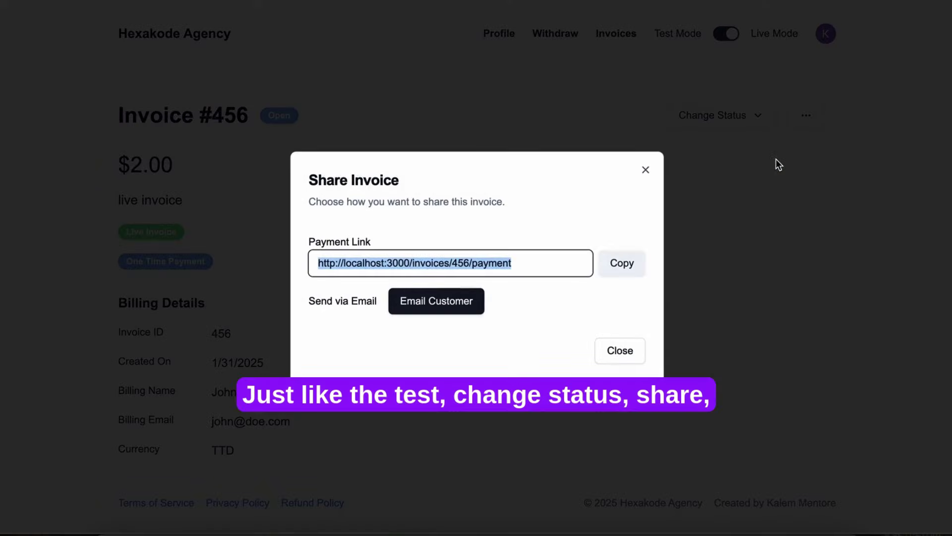
click(707, 166)
click(818, 118)
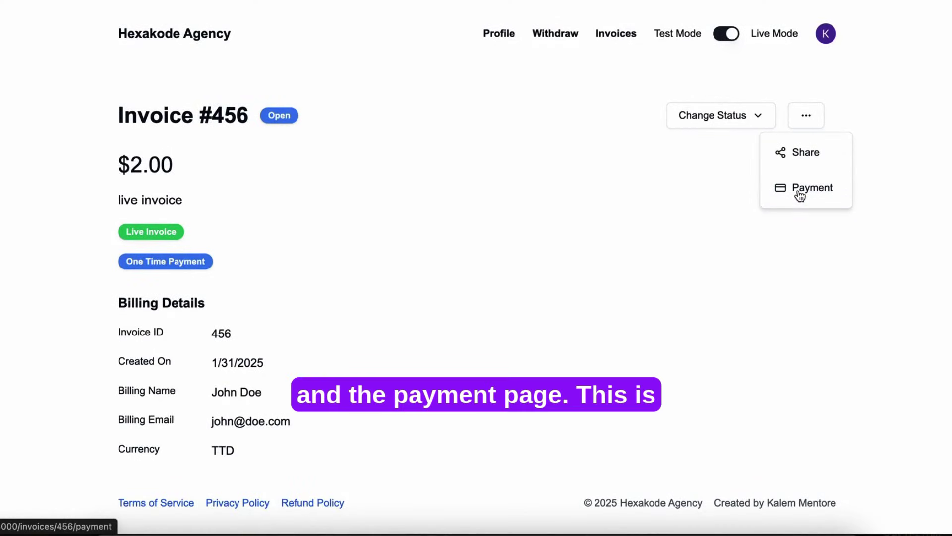
click(798, 190)
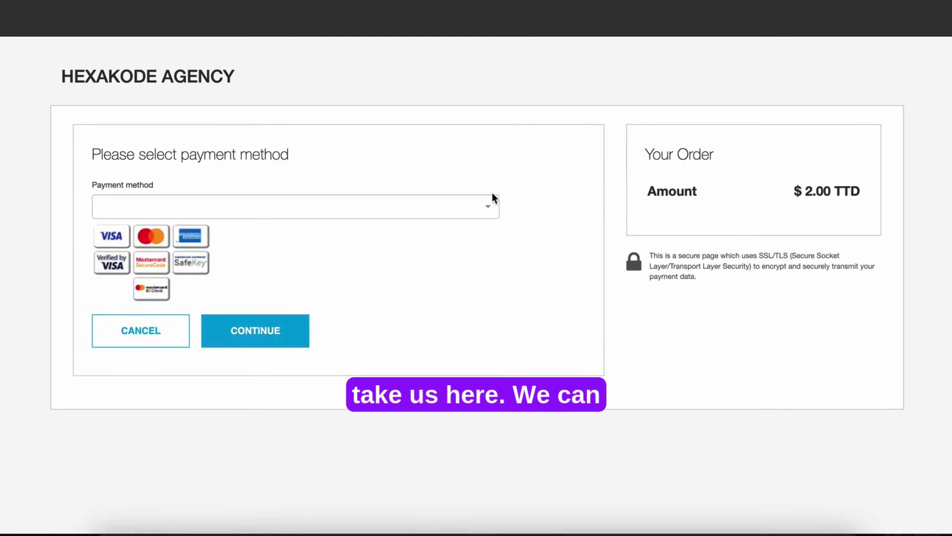
Step: Pay the $2.00 TTD order with VISA on the hosted checkout page
click(430, 209)
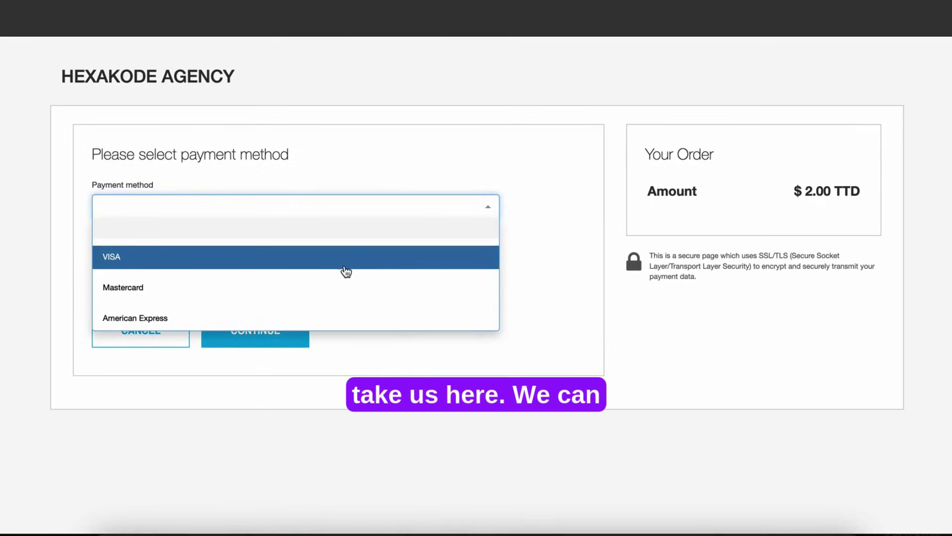
click(345, 263)
scroll(394, 271, down, 1)
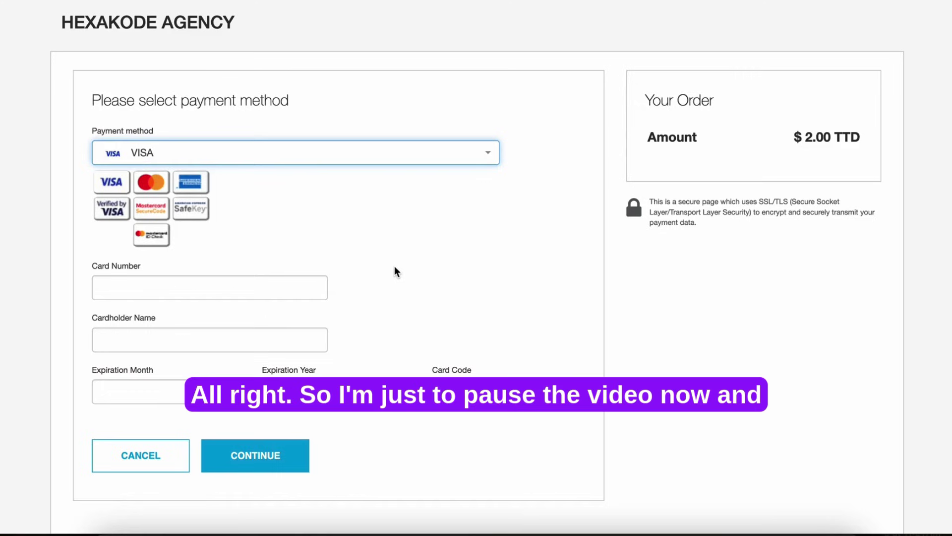
scroll(403, 242, down, 1)
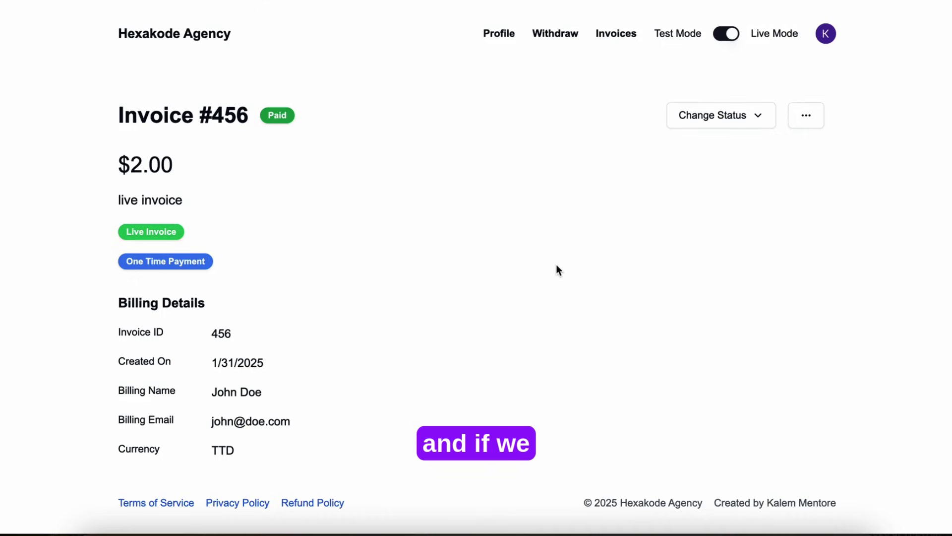
Step: Open the Withdraw page to see the bank details and $1.88 live balance
click(557, 35)
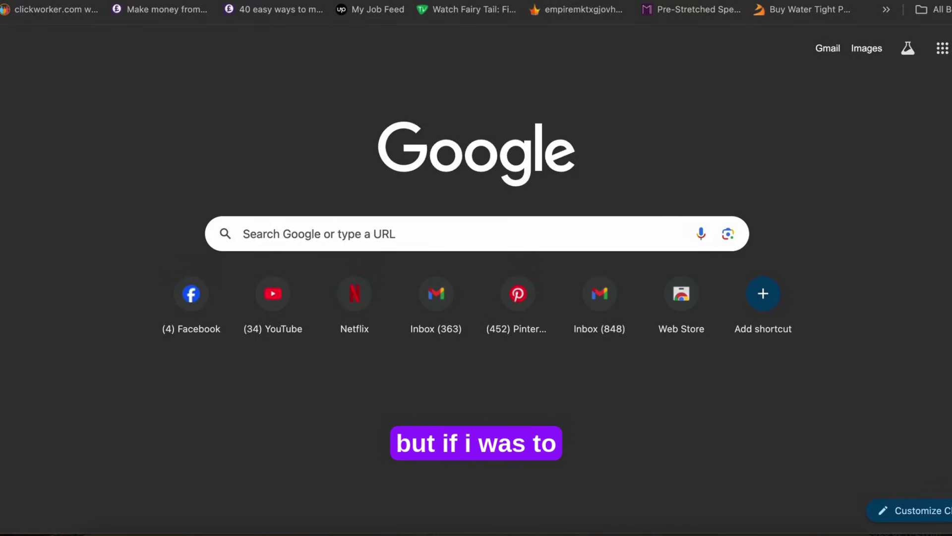
Step: In Xata, change the second user's balanceInCents from 188 to 1880 and save it
text(xata.io/workspaces)
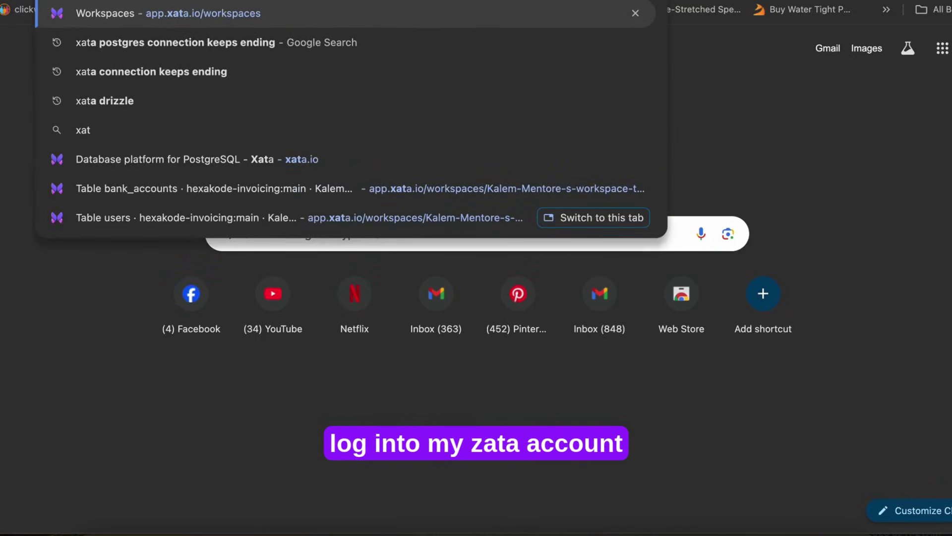
key(Return)
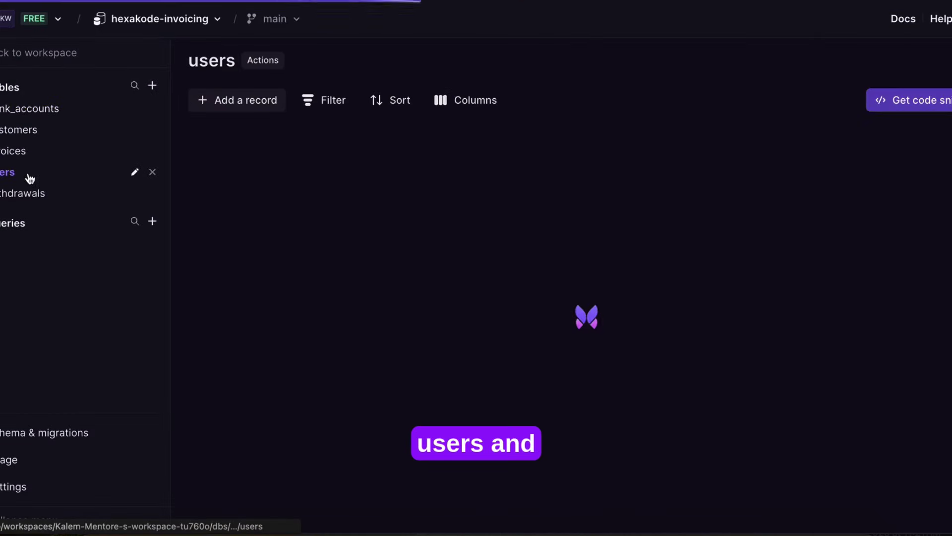
scroll(648, 200, right, 10)
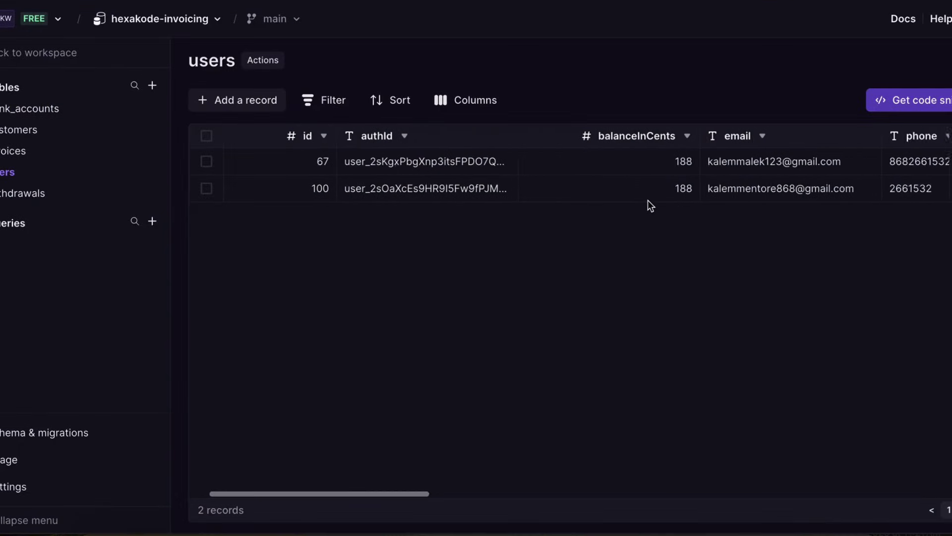
scroll(648, 200, left, 10)
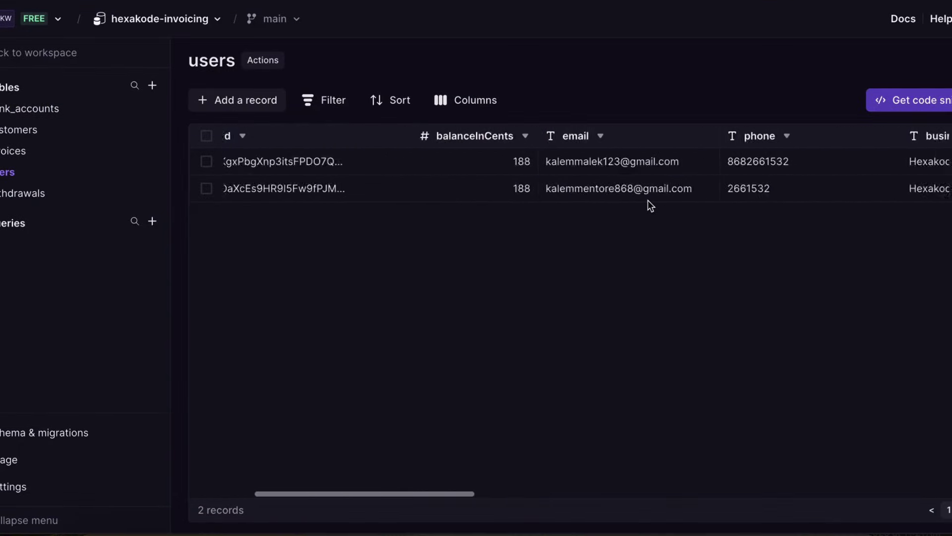
click(583, 189)
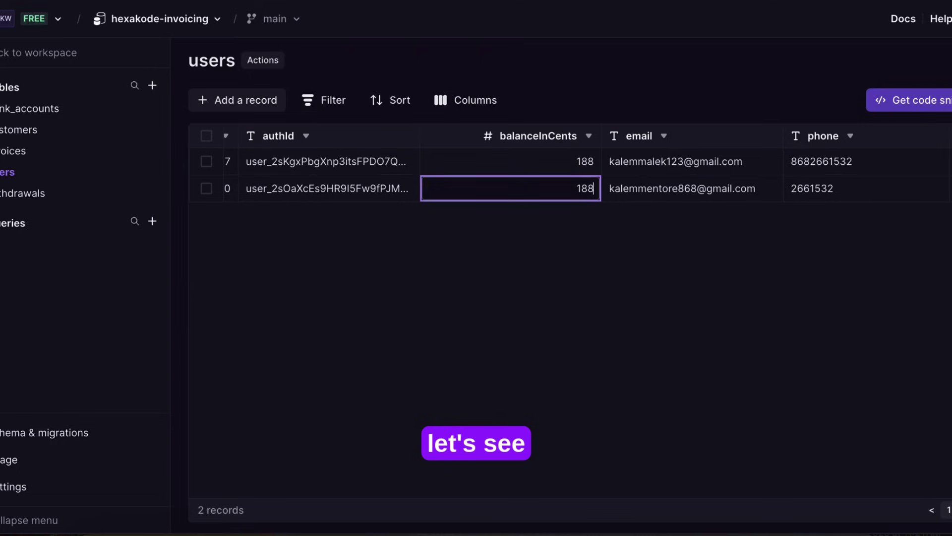
text(0)
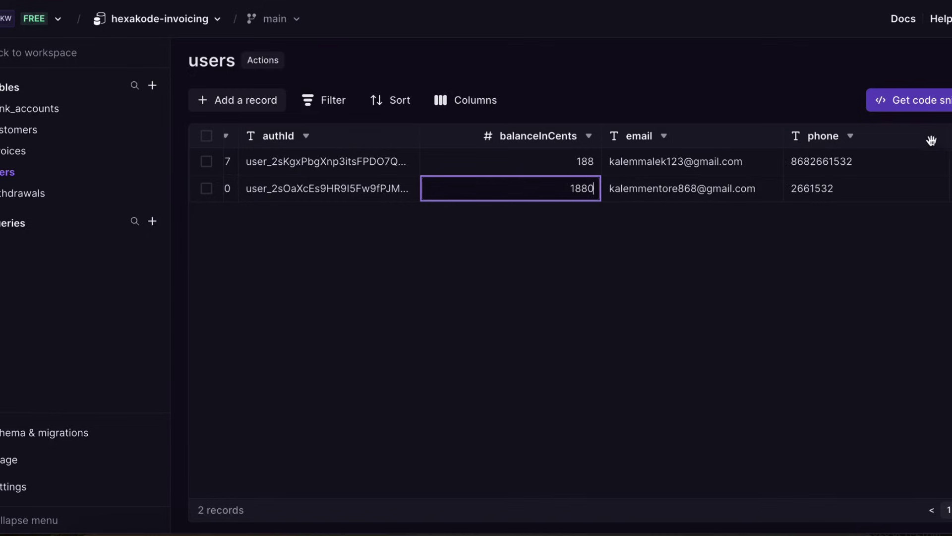
click(699, 243)
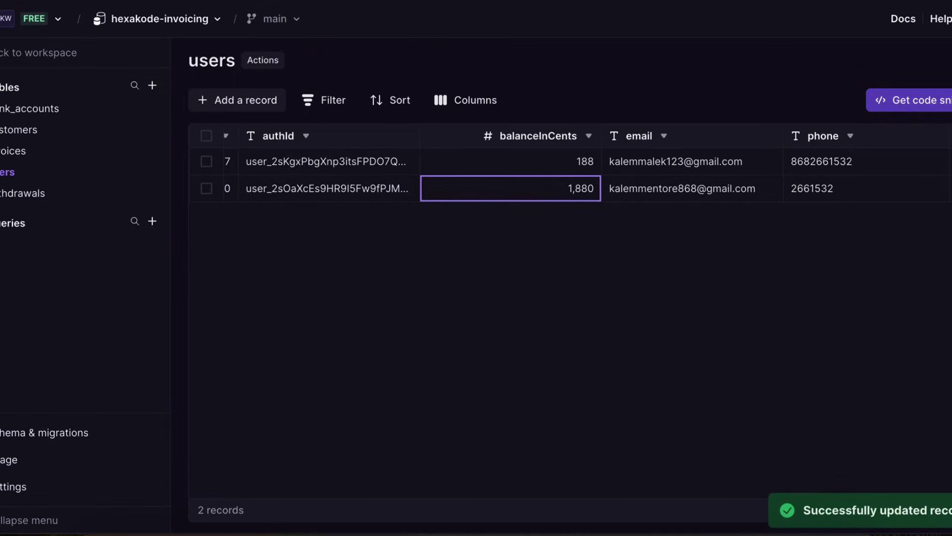
Step: Reload the app to show $18.80, submit the withdrawal request, and revisit Withdraw
key(ctrl+Tab)
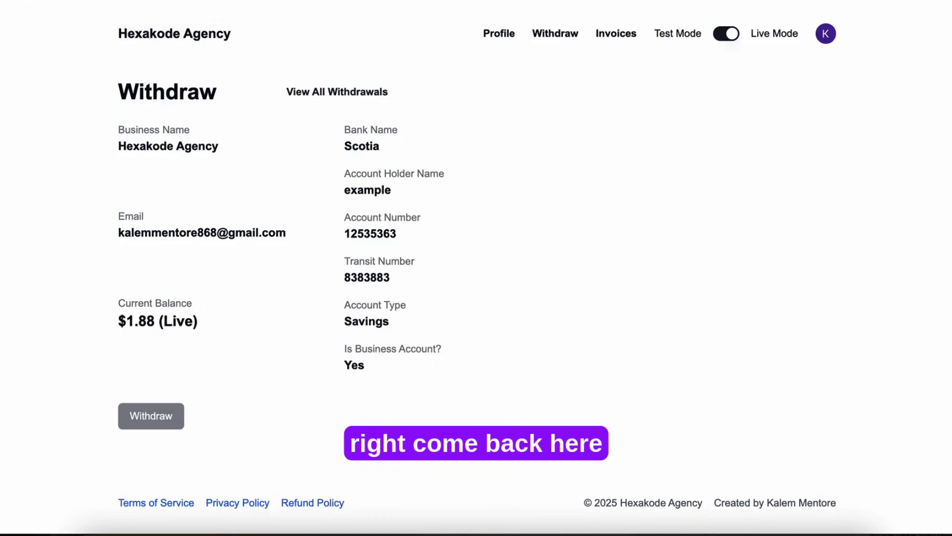
key(F5)
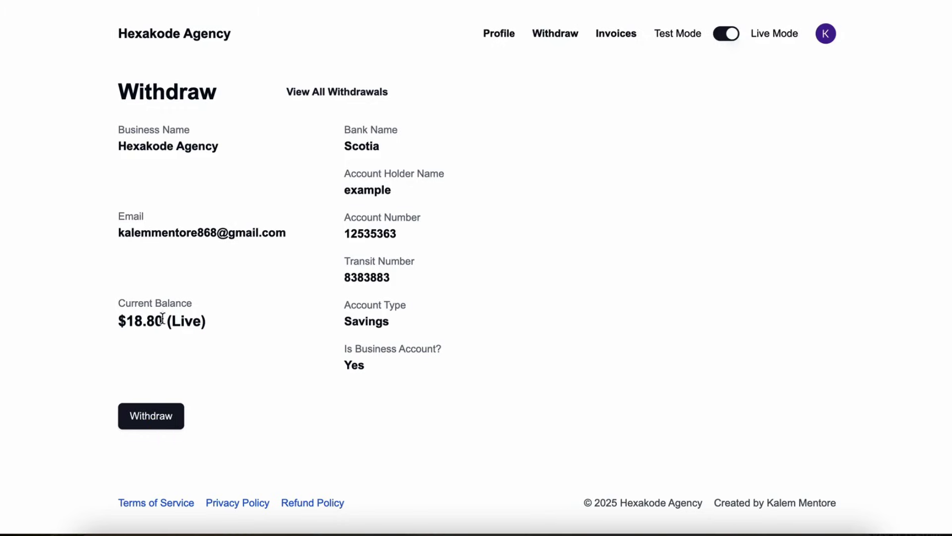
click(158, 419)
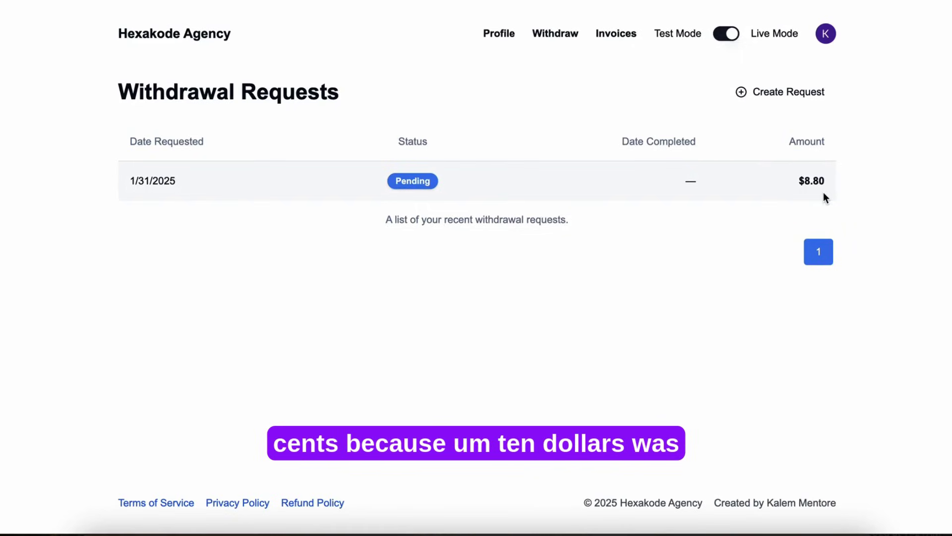
click(554, 36)
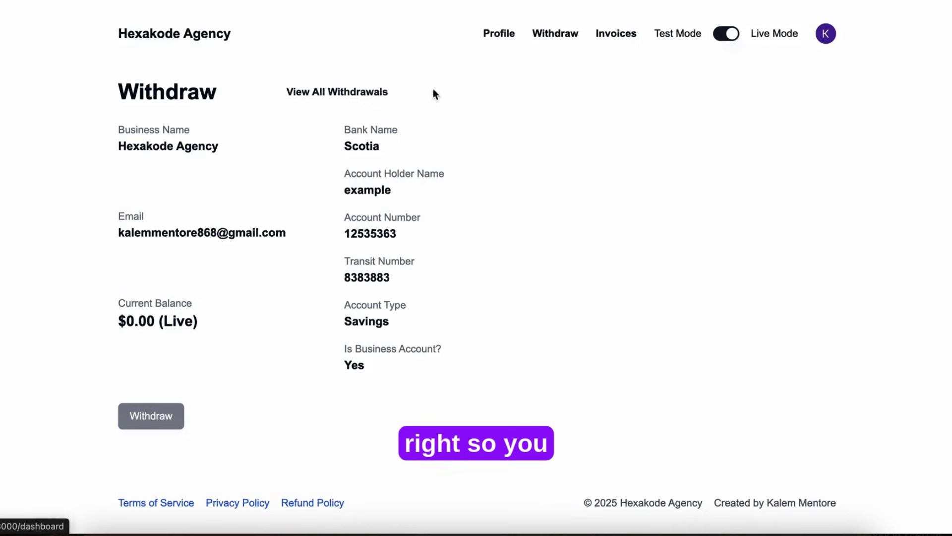
Step: Open View All Withdrawals to list the pending $8.80 request
click(353, 93)
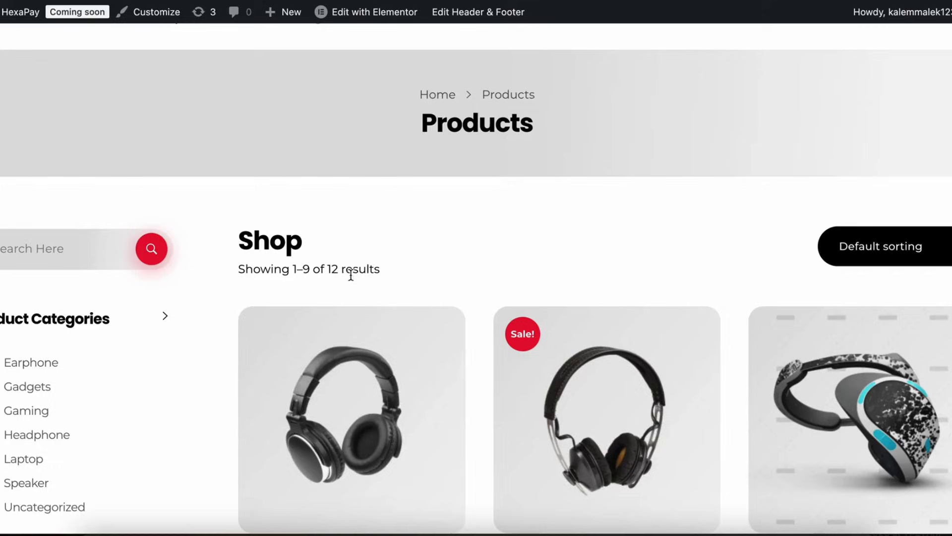
Step: Open the HexaPay site's WordPress admin Dashboard from the admin bar
scroll(257, 189, up, 1)
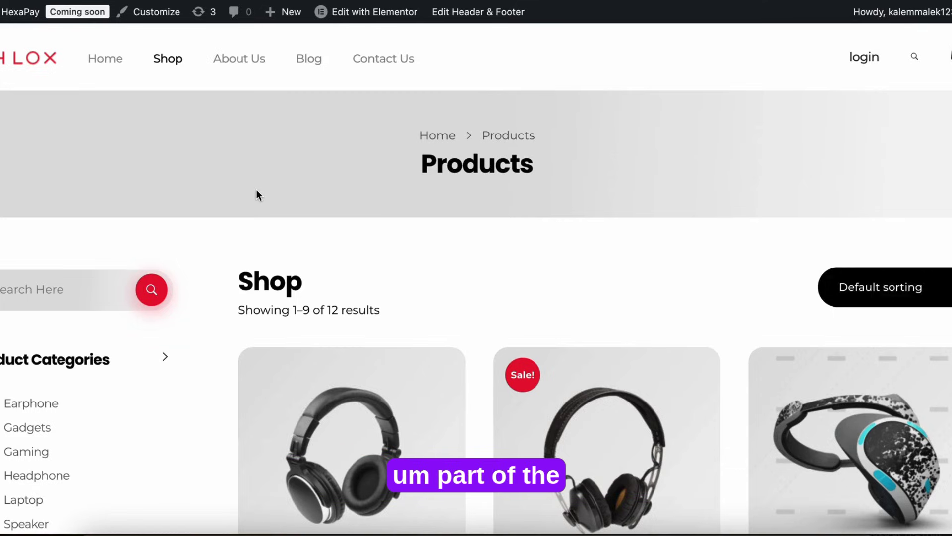
scroll(257, 191, down, 1)
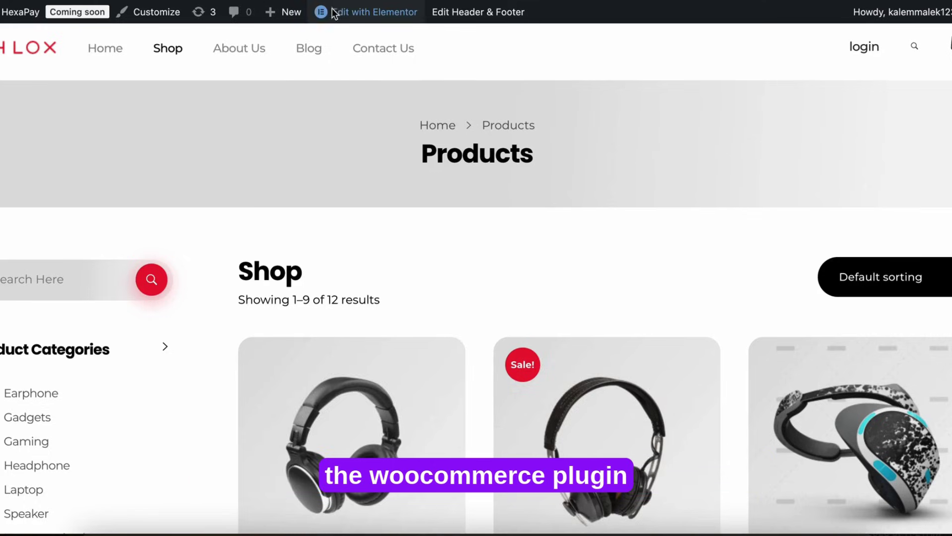
mouse_move(25, 15)
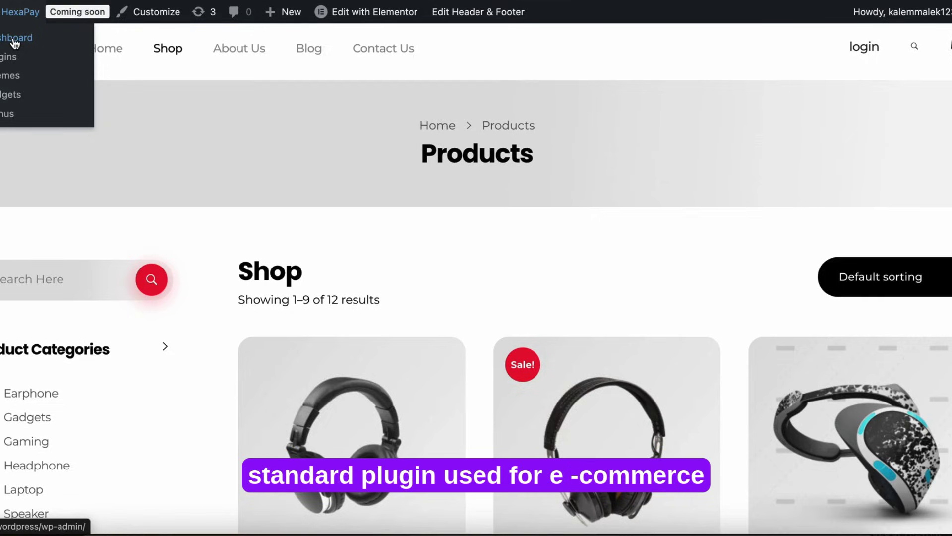
click(15, 43)
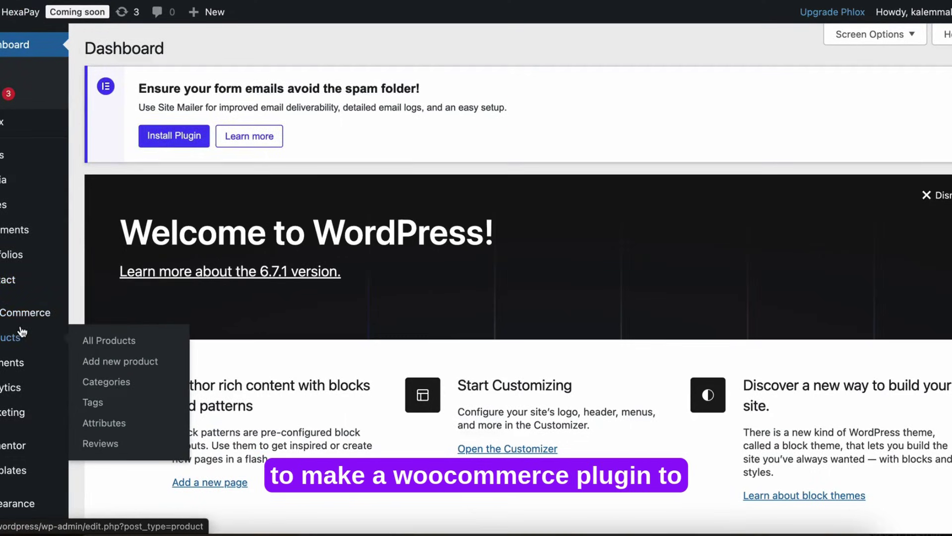
Step: Open WooCommerce's General settings and view the Trinidad and Tobago store address
scroll(20, 328, down, 2)
scroll(21, 330, up, 2)
mouse_move(25, 309)
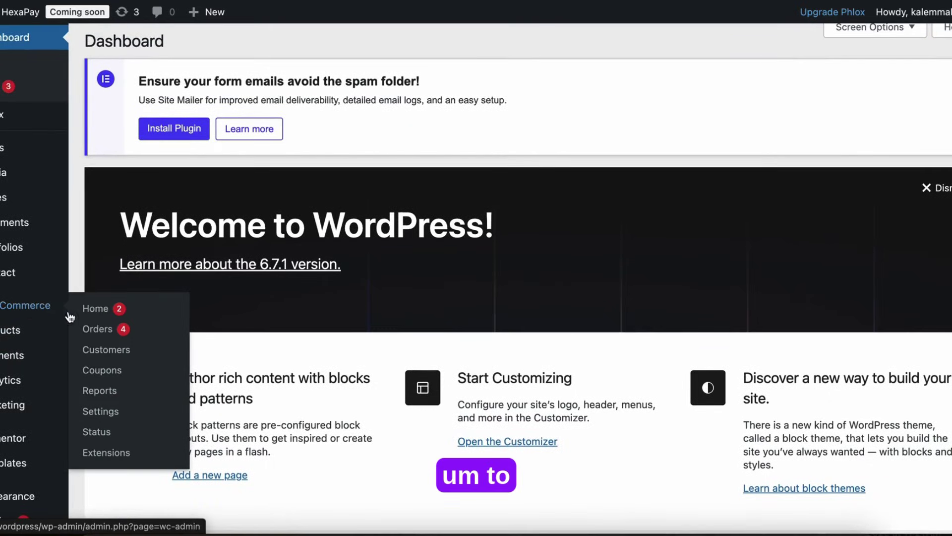
click(113, 415)
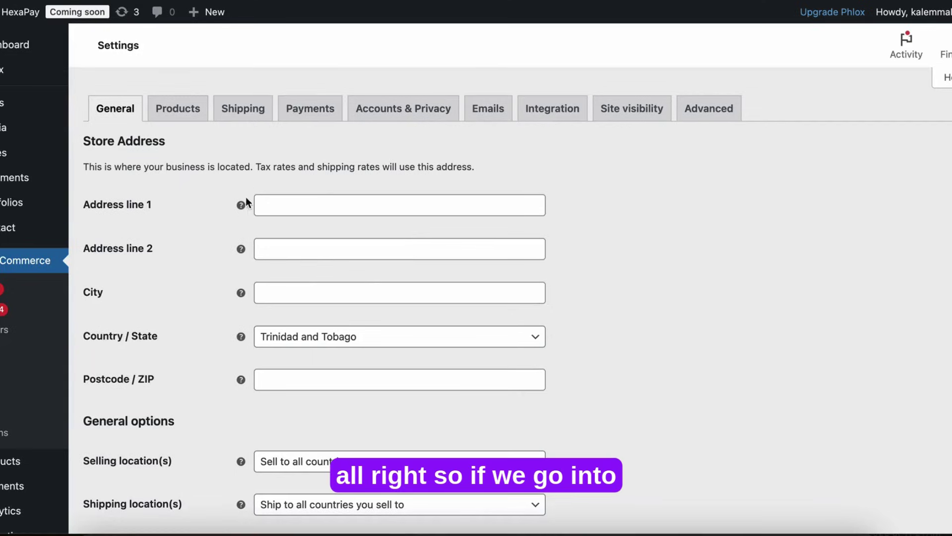
scroll(8, 425, down, 3)
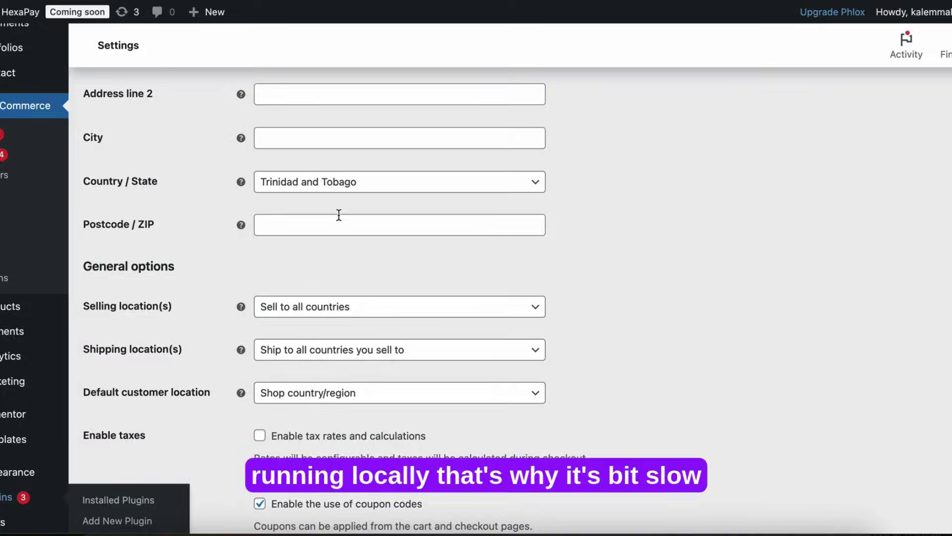
scroll(313, 299, down, 4)
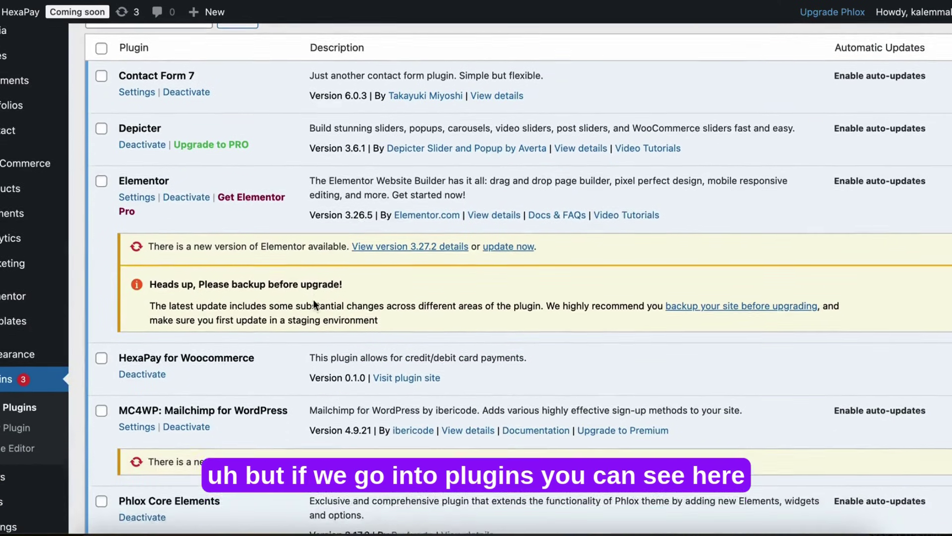
scroll(314, 299, up, 1)
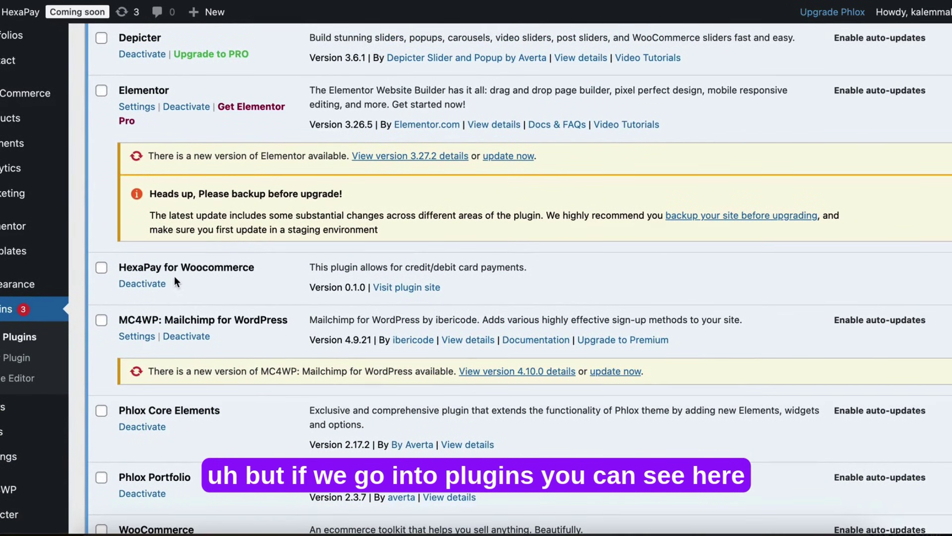
drag(120, 266, 258, 276)
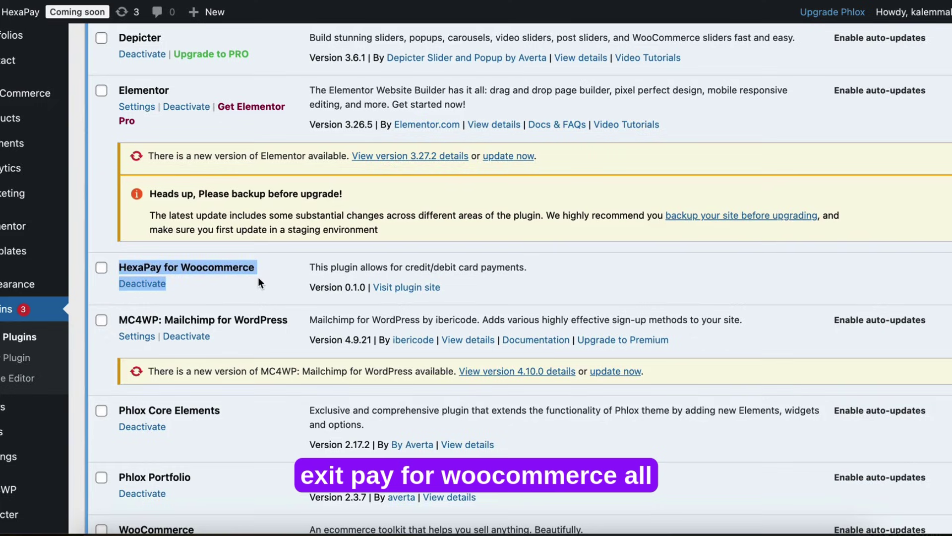
click(258, 277)
mouse_move(4, 431)
scroll(5, 429, up, 1)
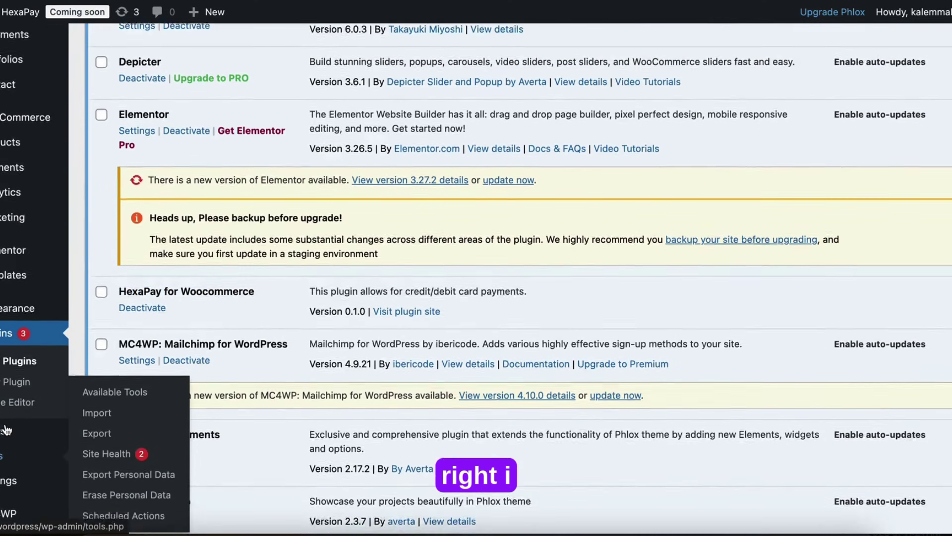
scroll(5, 429, up, 1)
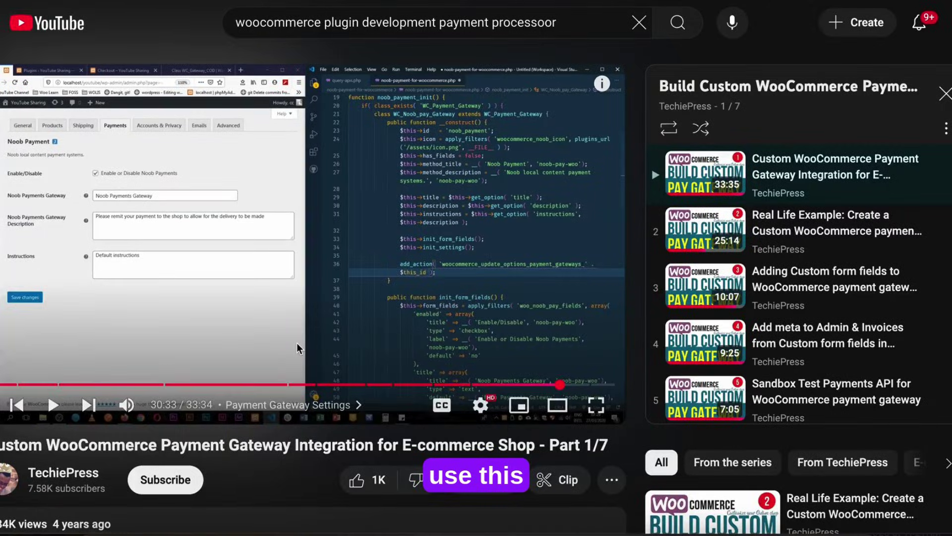
scroll(445, 243, down, 3)
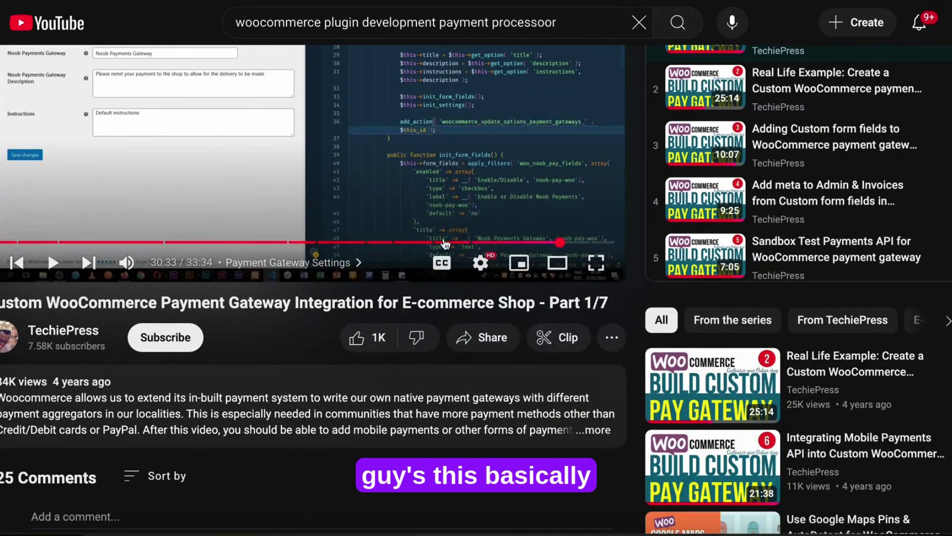
scroll(445, 243, up, 3)
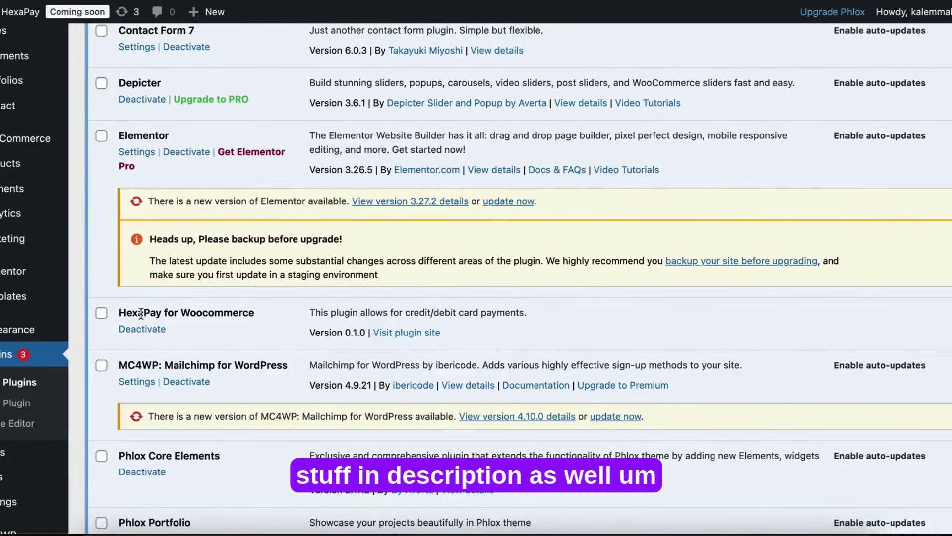
Step: Open WooCommerce Settings again and switch to the Payments tab
scroll(141, 312, up, 3)
mouse_move(29, 237)
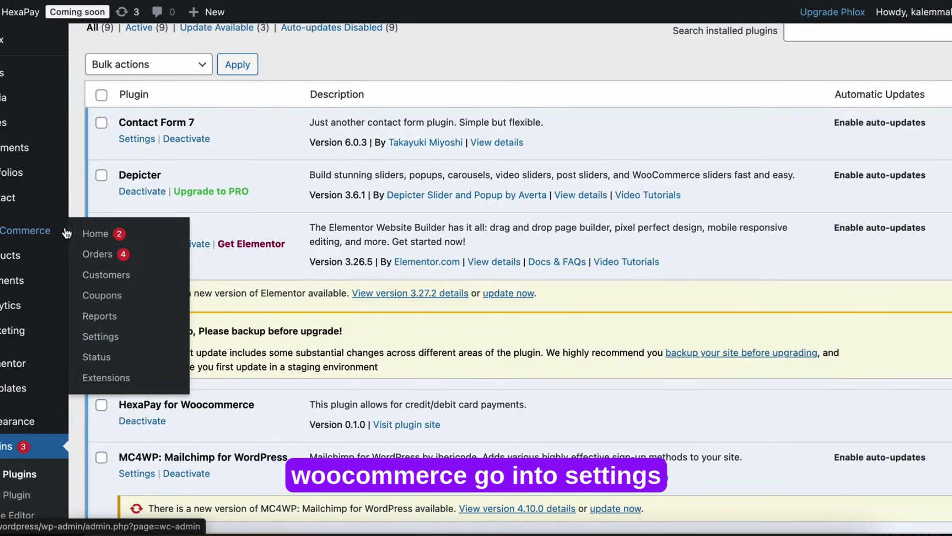
click(97, 337)
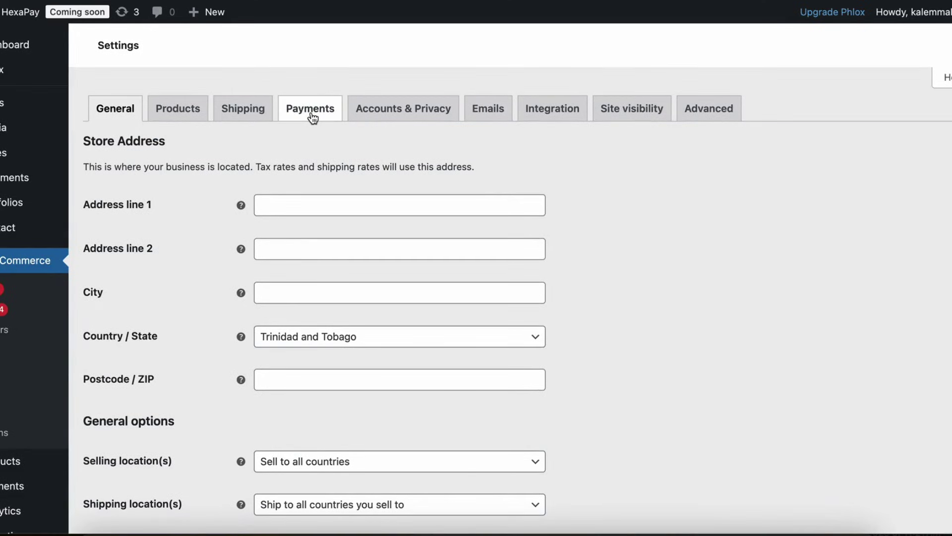
click(312, 113)
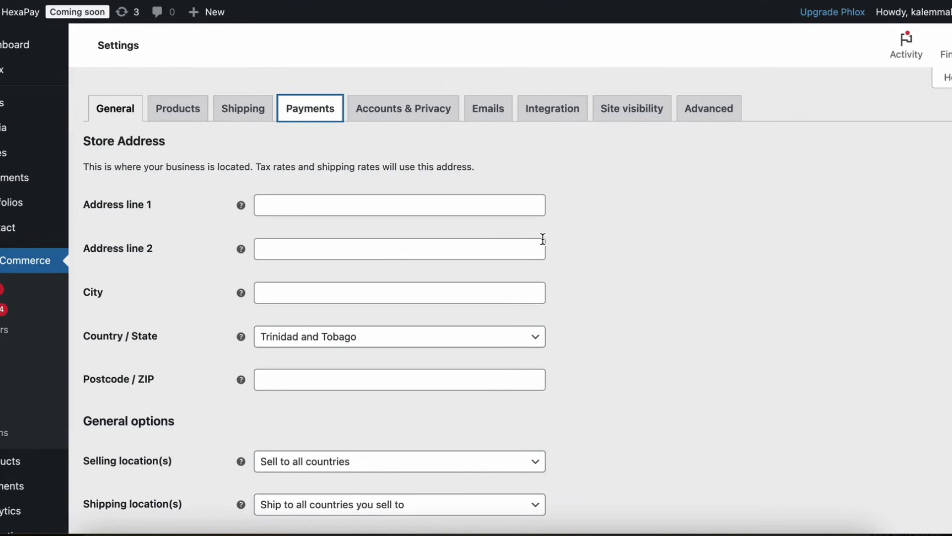
Step: Manage Hexakode Payments and review its test mode, API key and User Id fields
scroll(443, 318, down, 1)
scroll(443, 317, down, 3)
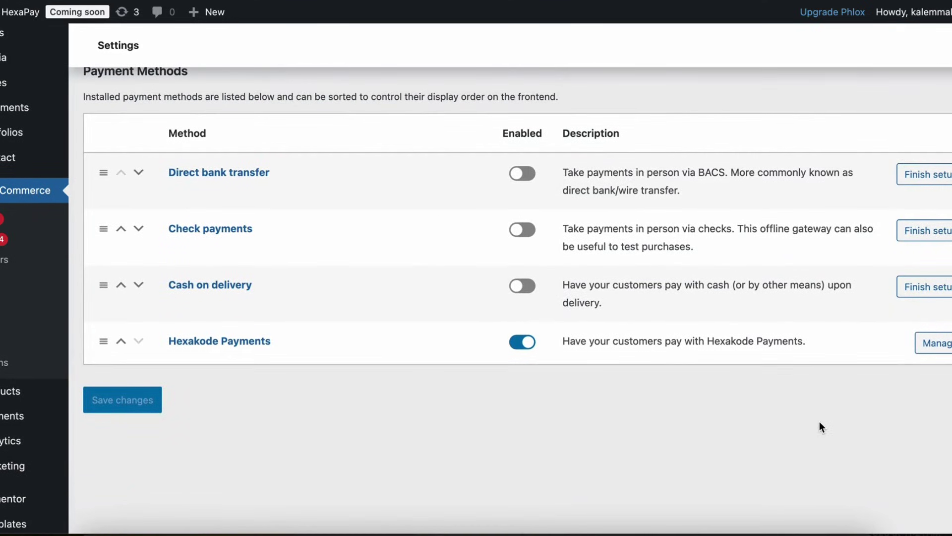
click(939, 344)
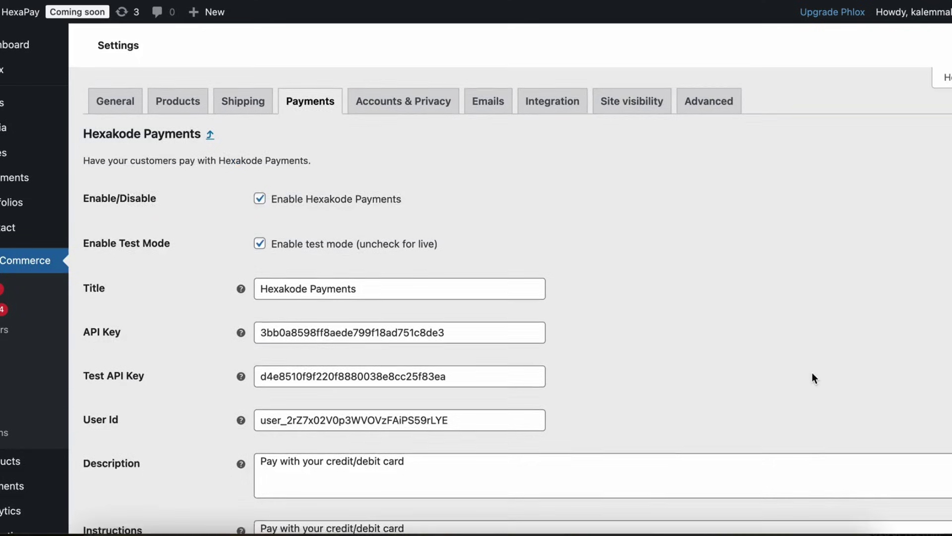
scroll(436, 334, down, 4)
scroll(436, 331, up, 4)
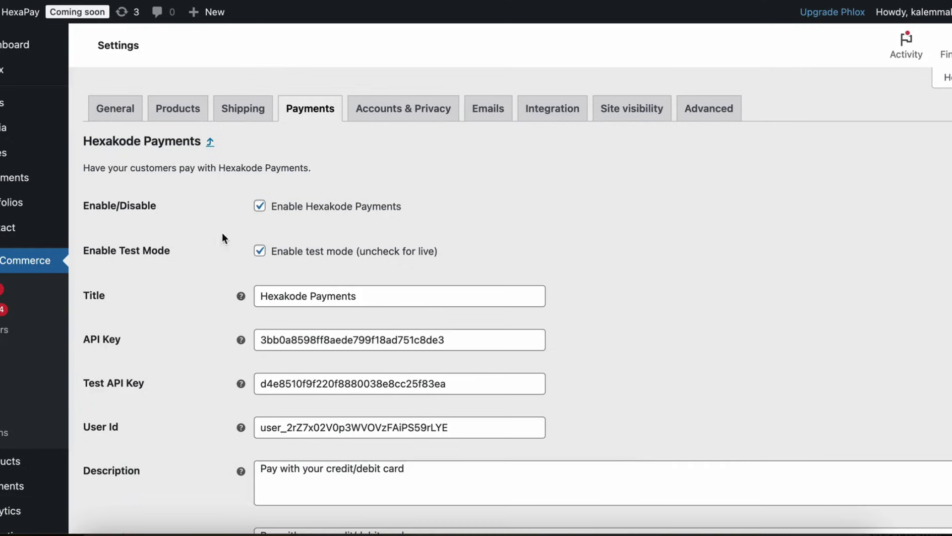
scroll(257, 263, down, 1)
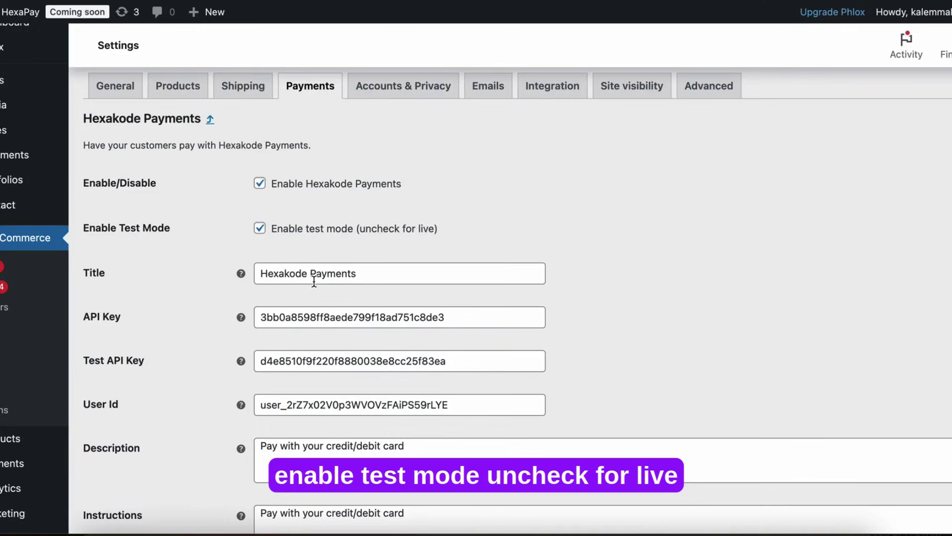
scroll(315, 249, down, 2)
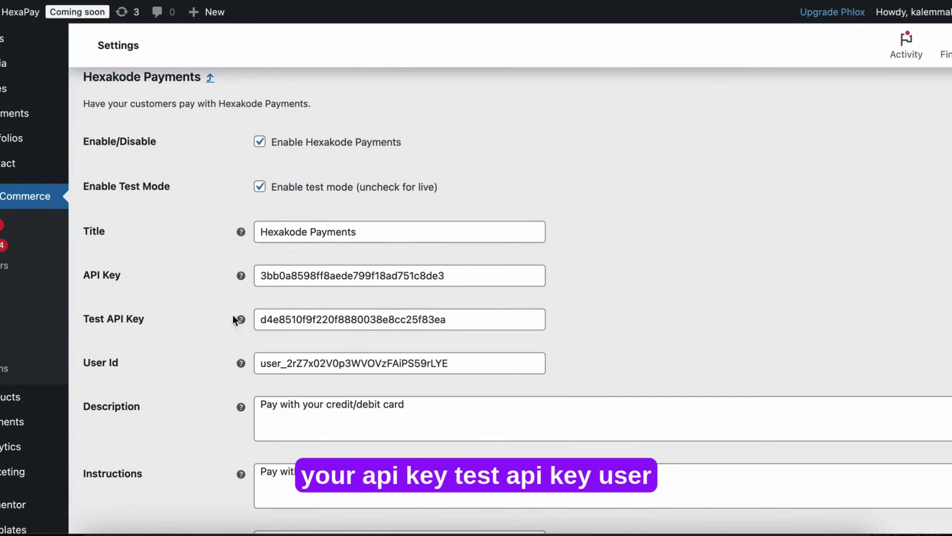
scroll(572, 327, down, 1)
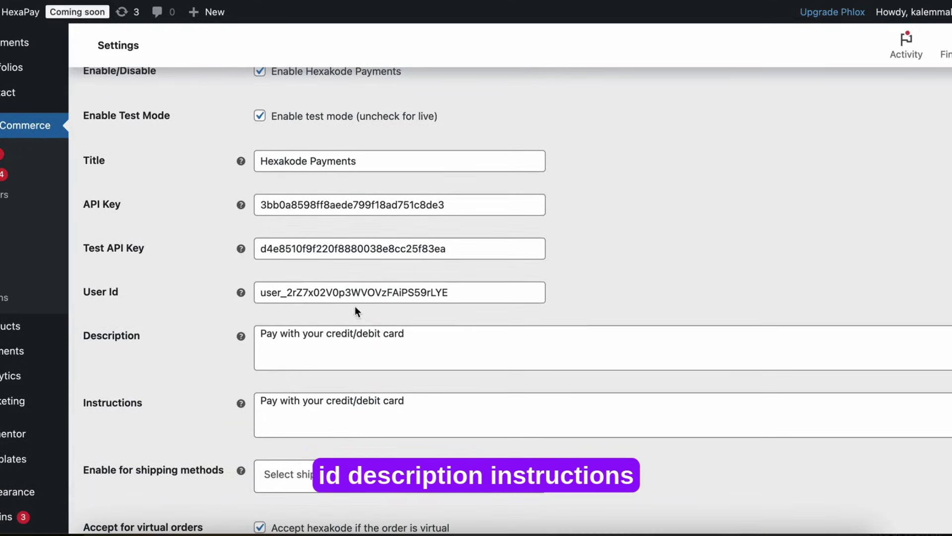
scroll(388, 314, down, 5)
scroll(389, 278, up, 6)
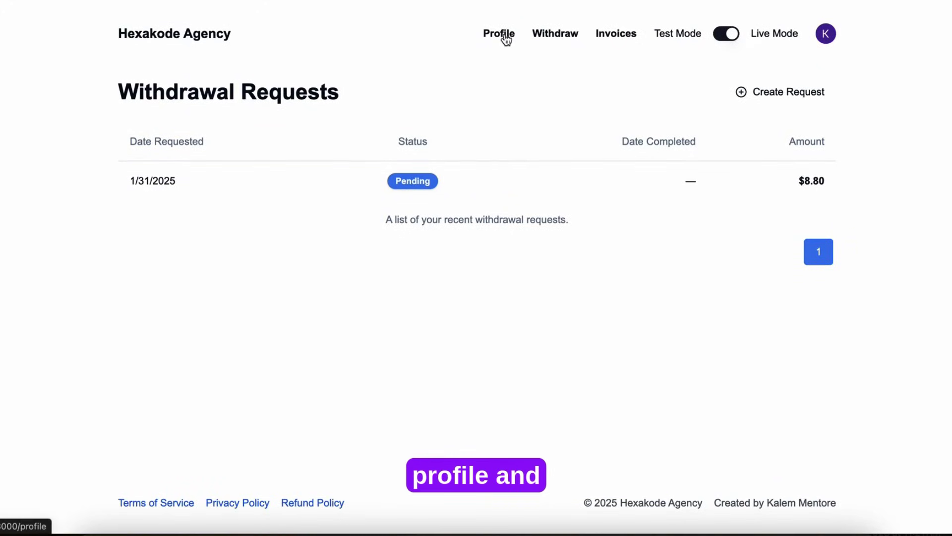
Step: Copy the account's User ID from Profile into WordPress's User Id field
click(499, 35)
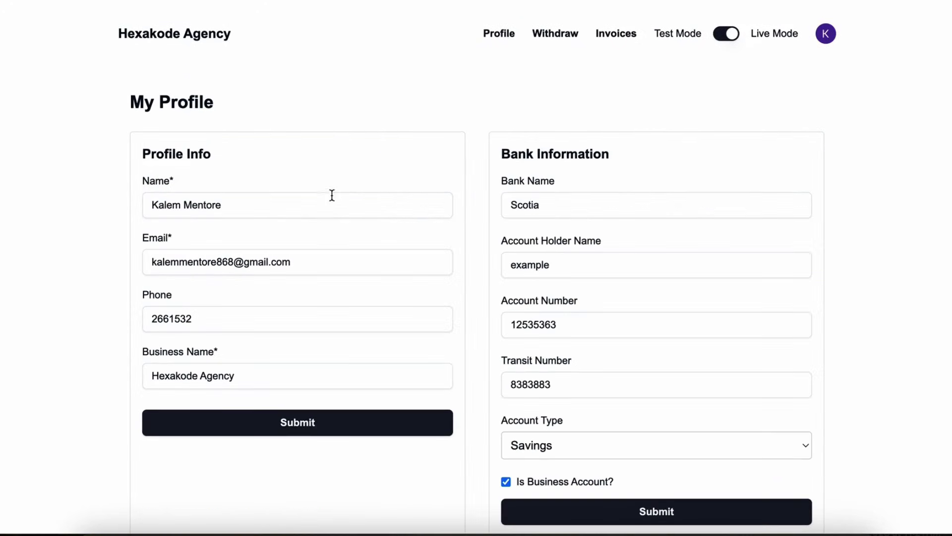
scroll(331, 292, down, 5)
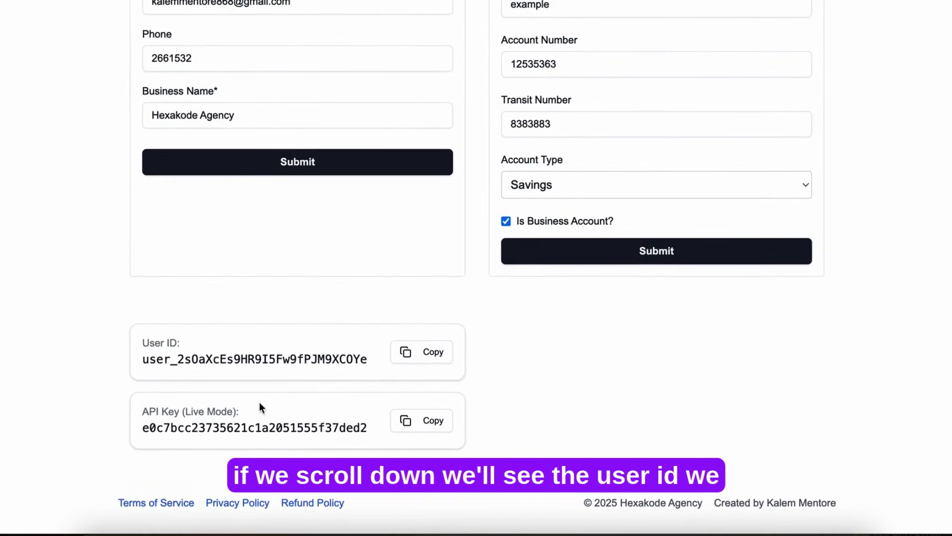
click(432, 357)
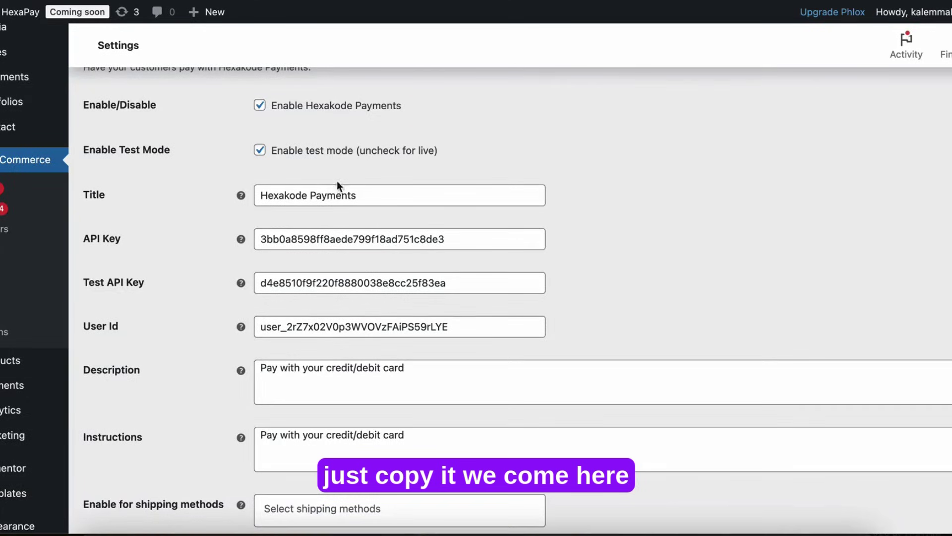
drag(467, 329, 245, 328)
key(super+v)
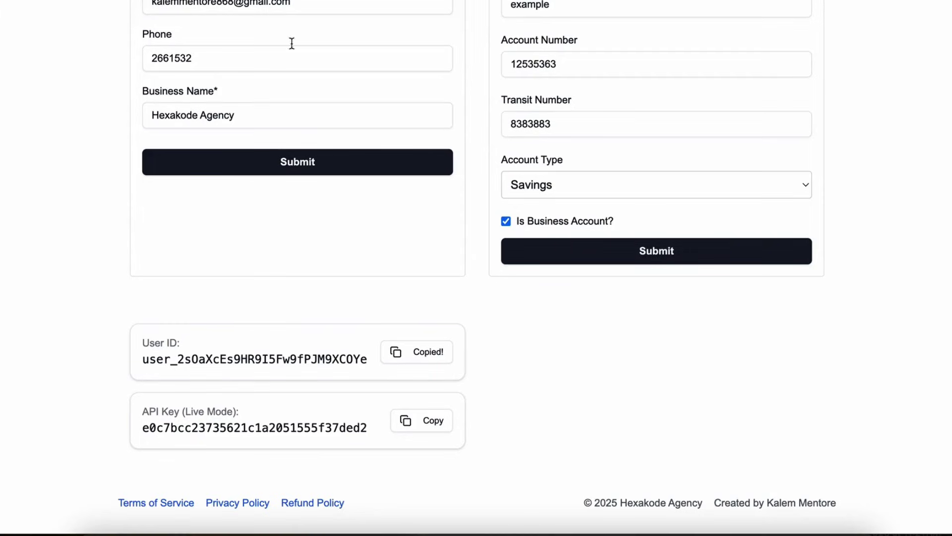
Step: Switch the Hexakode account to Test mode and copy its test API key
scroll(456, 175, up, 1)
scroll(454, 181, down, 2)
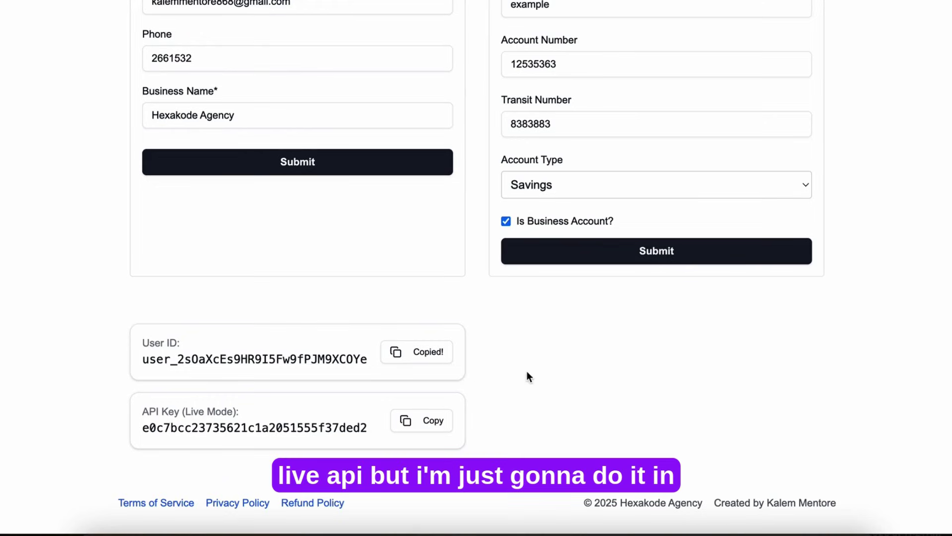
scroll(527, 375, up, 5)
scroll(527, 371, down, 1)
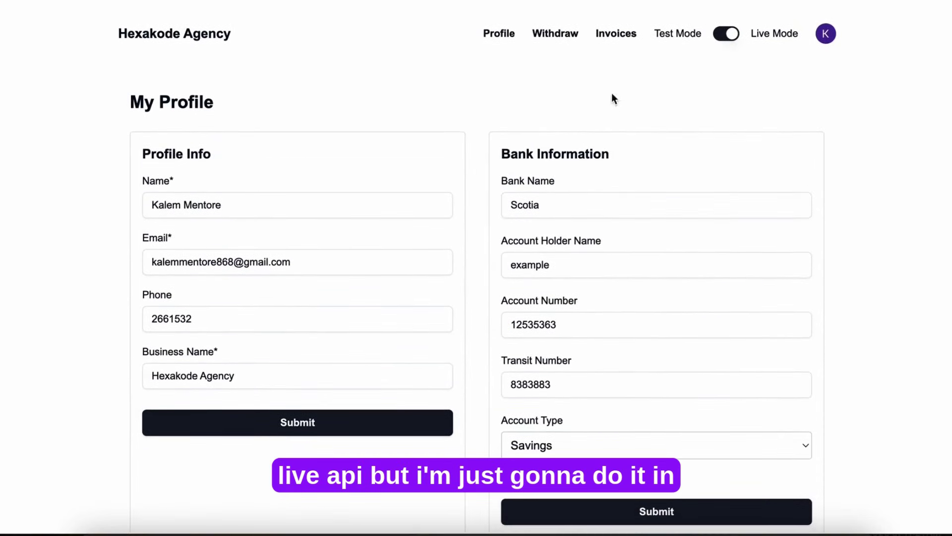
click(721, 38)
scroll(451, 200, down, 5)
scroll(451, 204, up, 1)
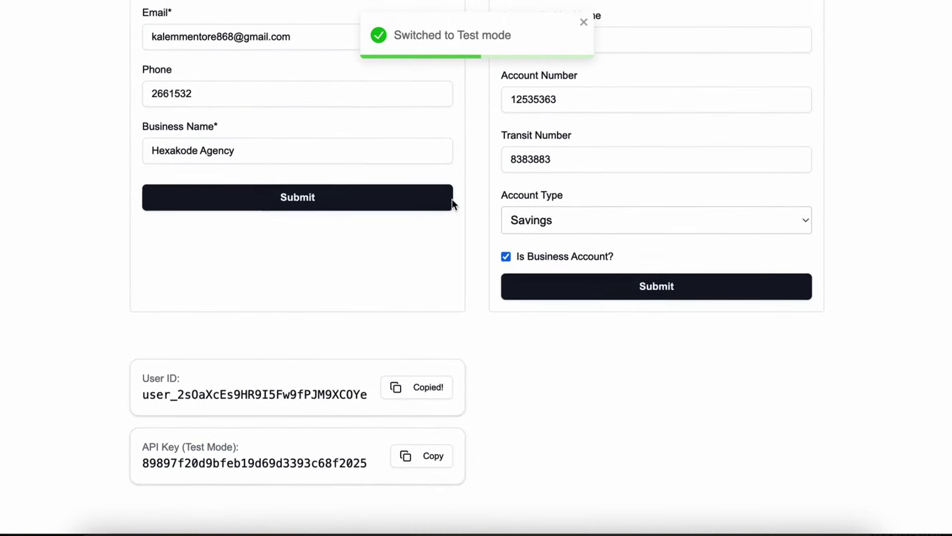
scroll(451, 204, down, 2)
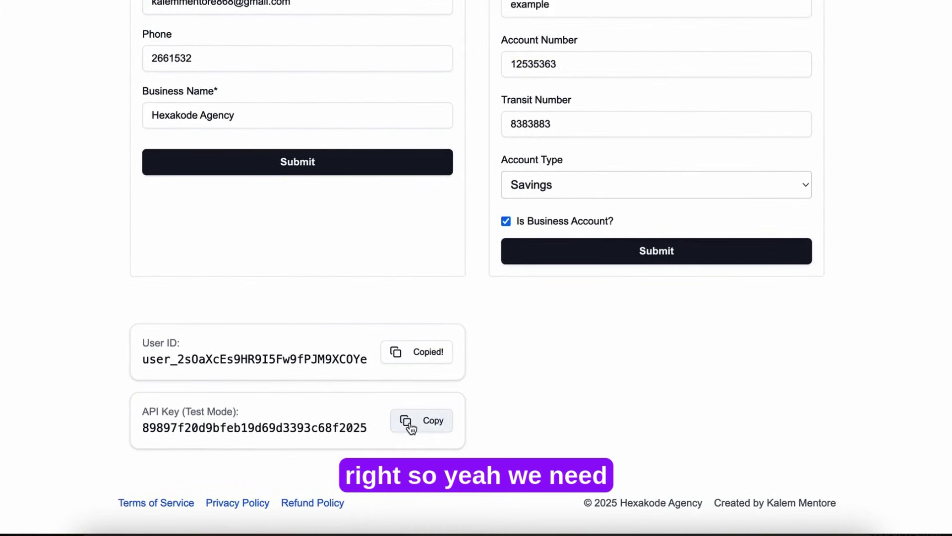
click(411, 428)
Step: Paste the copied test-mode key over the Test API Key value and save changes
scroll(377, 46, up, 4)
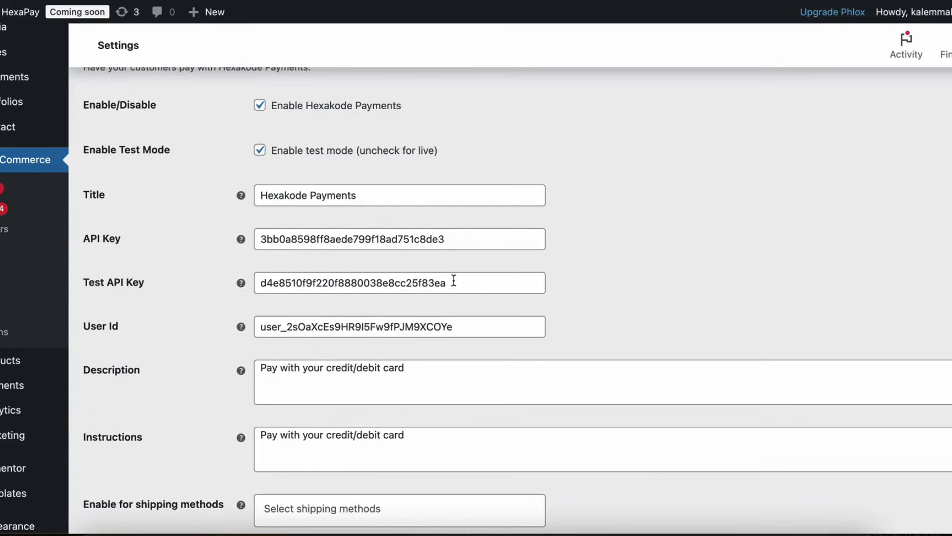
double_click(453, 282)
key(ctrl+v)
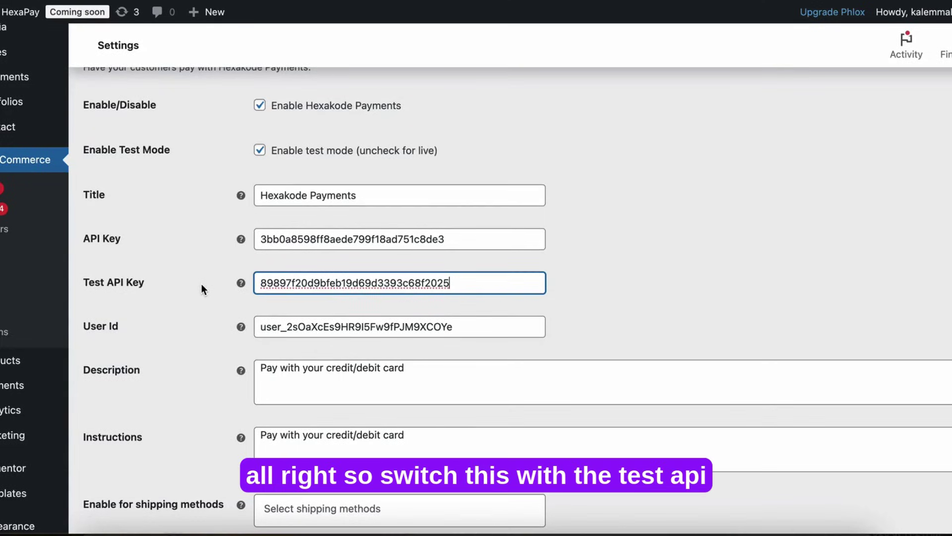
click(618, 234)
scroll(603, 332, down, 5)
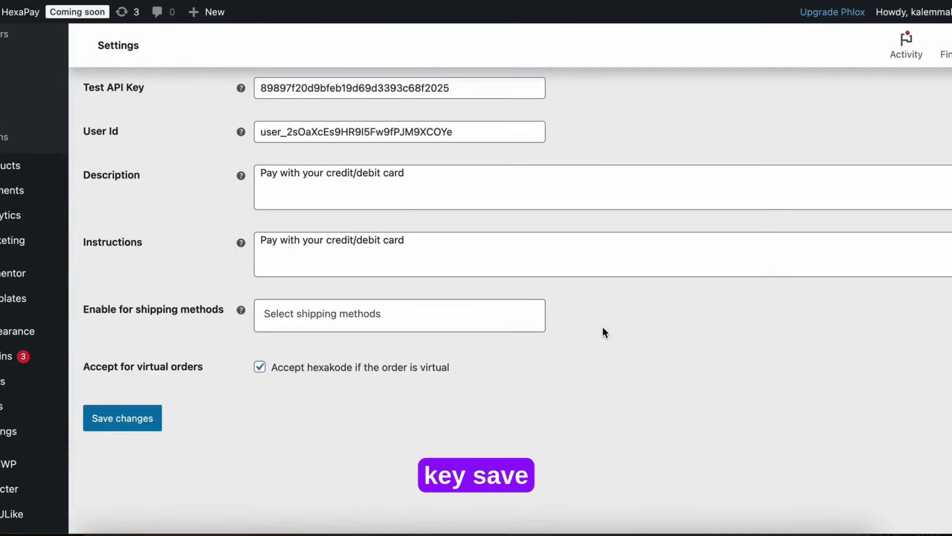
click(97, 397)
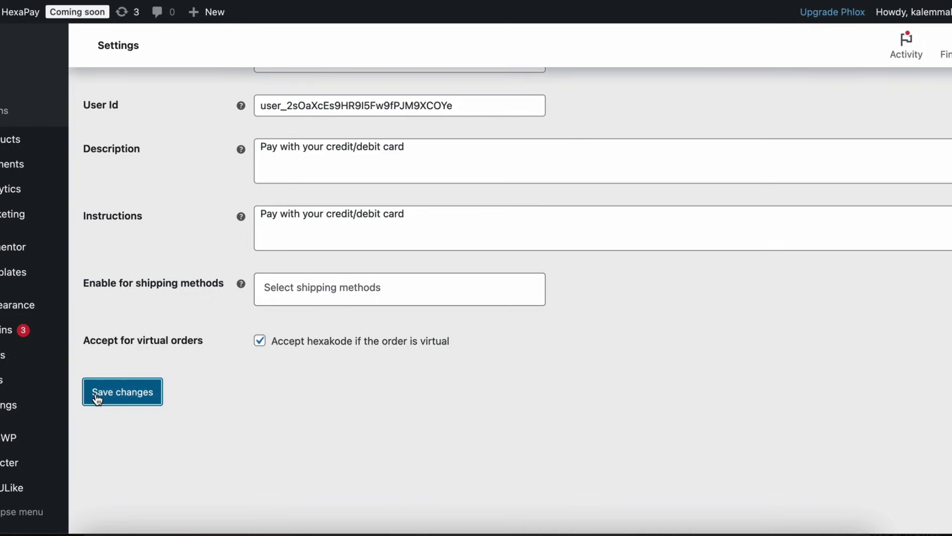
scroll(168, 380, up, 3)
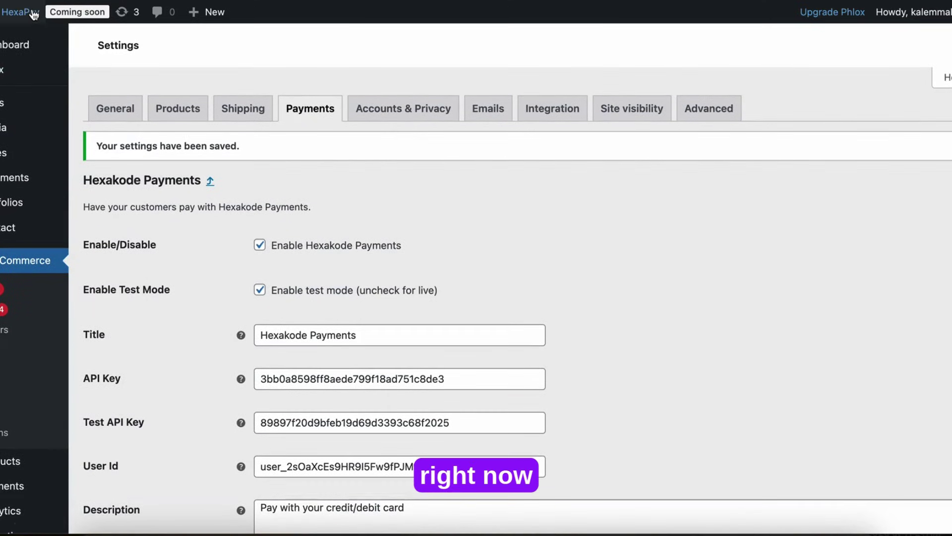
Step: Add the $995.00 Beats to the cart for a $9,245.00 subtotal and proceed to checkout
mouse_move(32, 28)
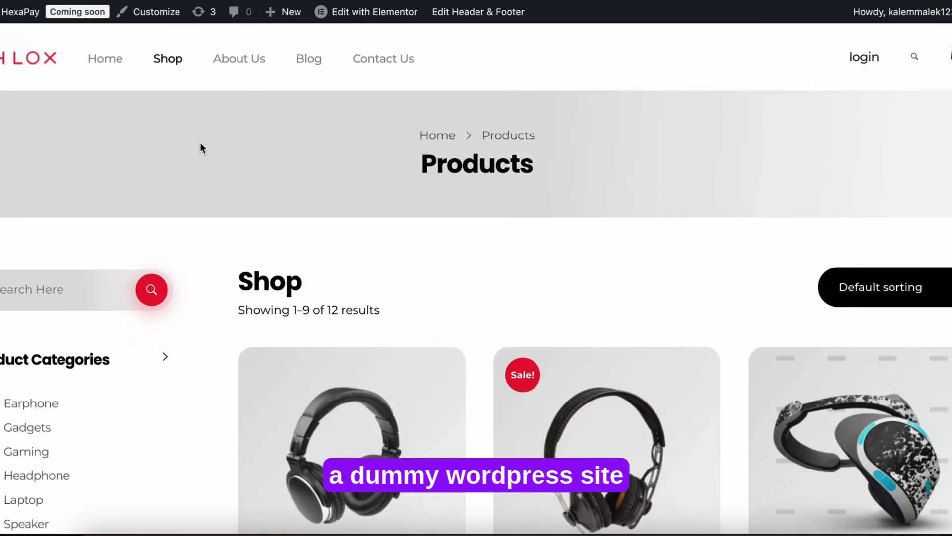
scroll(341, 342, down, 5)
mouse_move(340, 333)
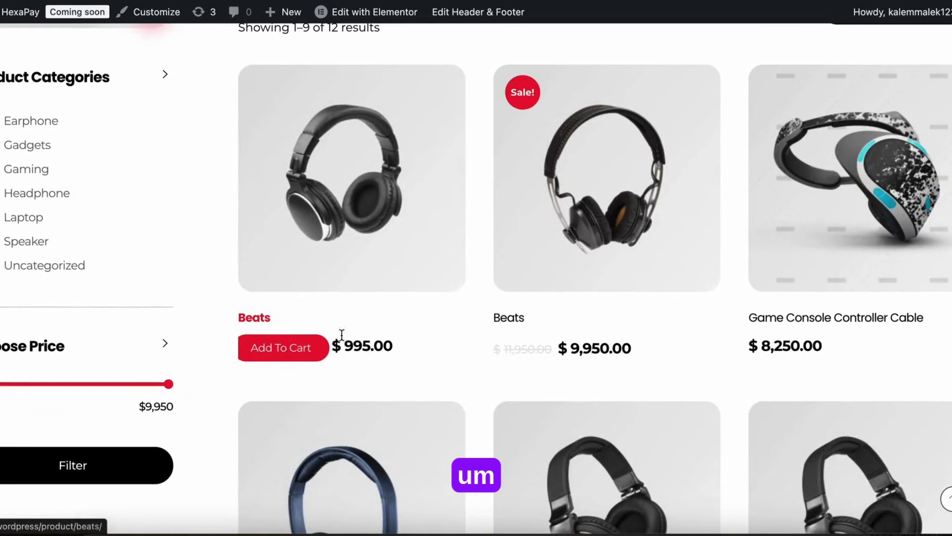
click(293, 349)
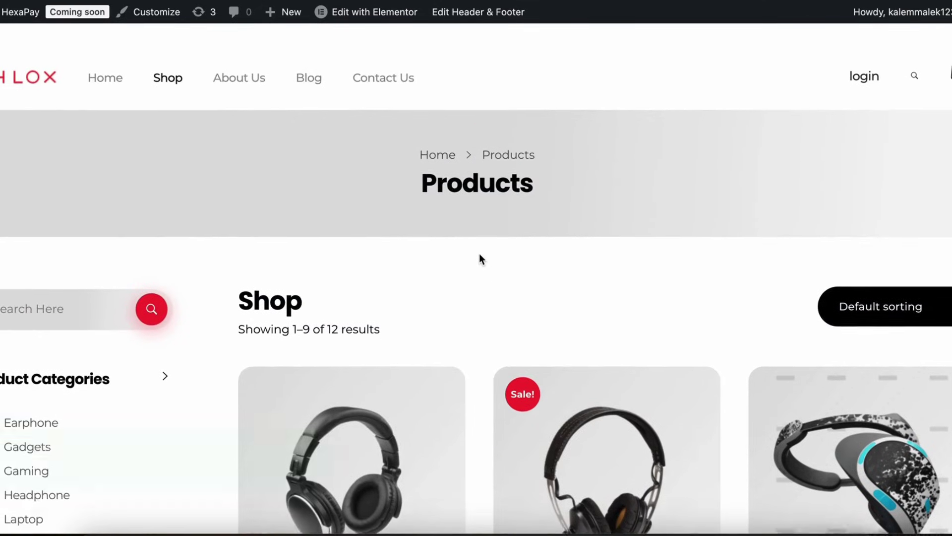
click(948, 54)
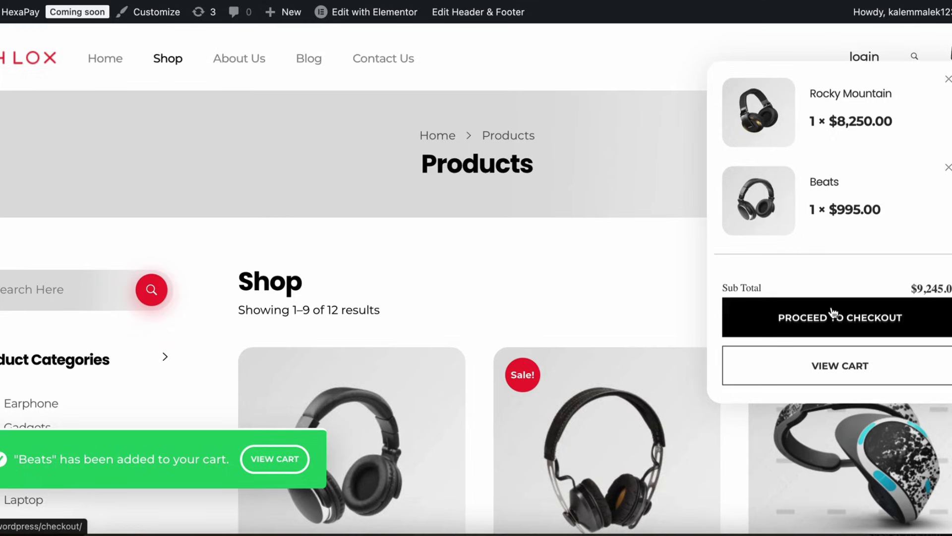
click(802, 317)
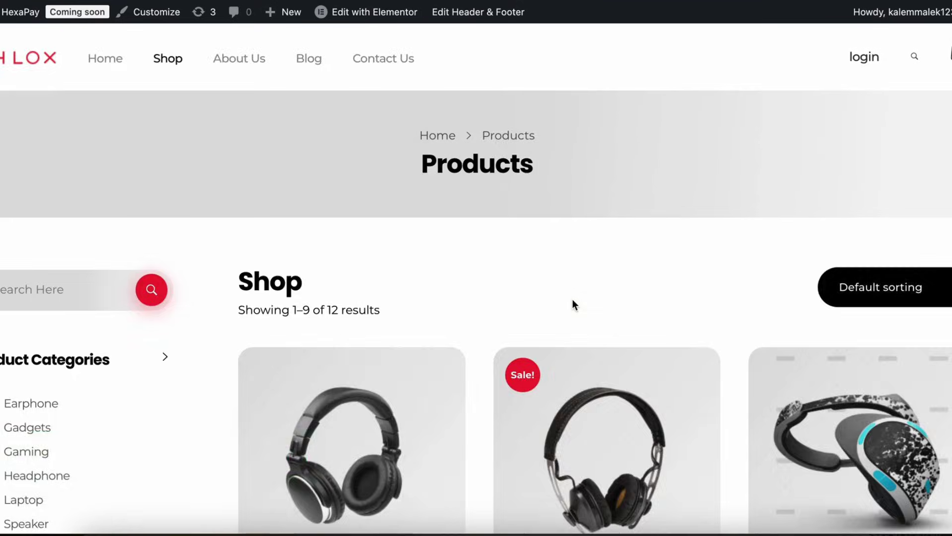
Step: Review the billing fields and order summary, then place the $9,245.00 order
scroll(484, 308, down, 8)
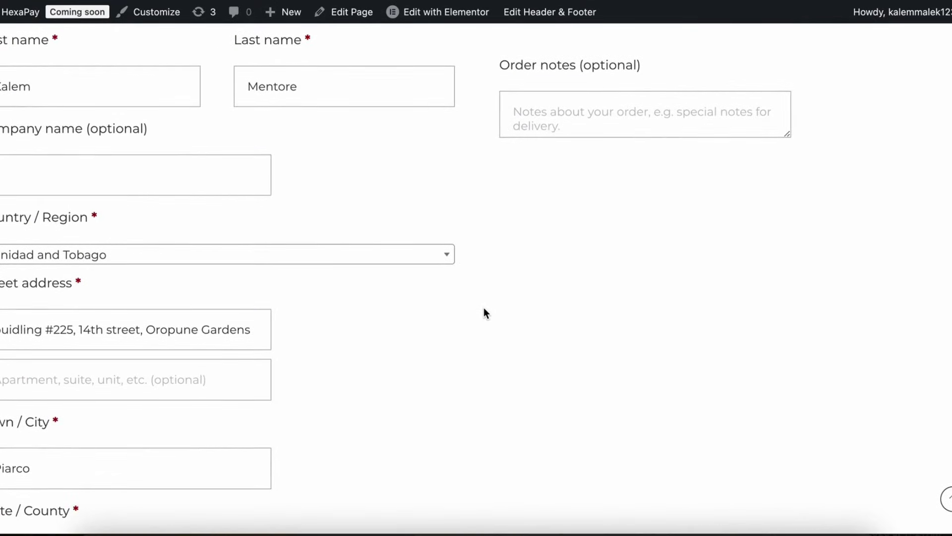
scroll(484, 313, down, 11)
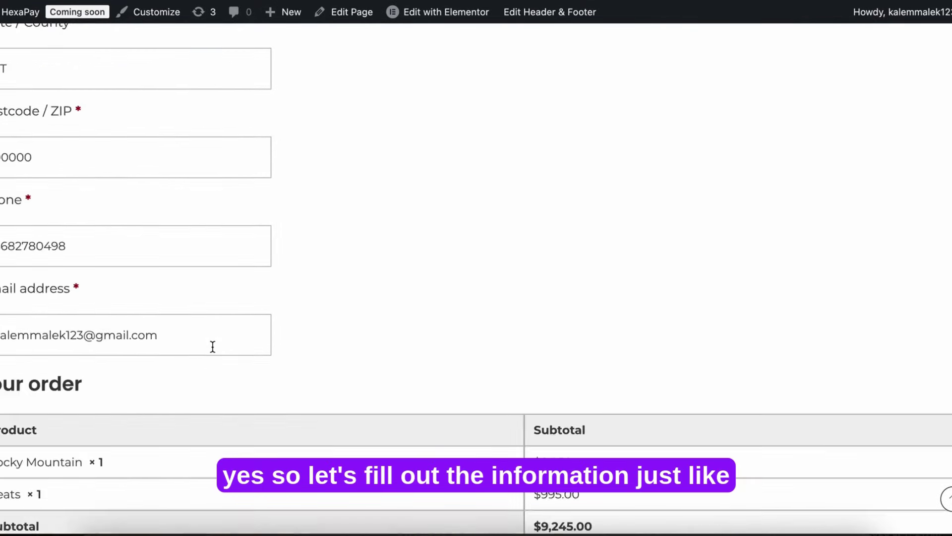
scroll(213, 346, up, 20)
scroll(213, 346, down, 8)
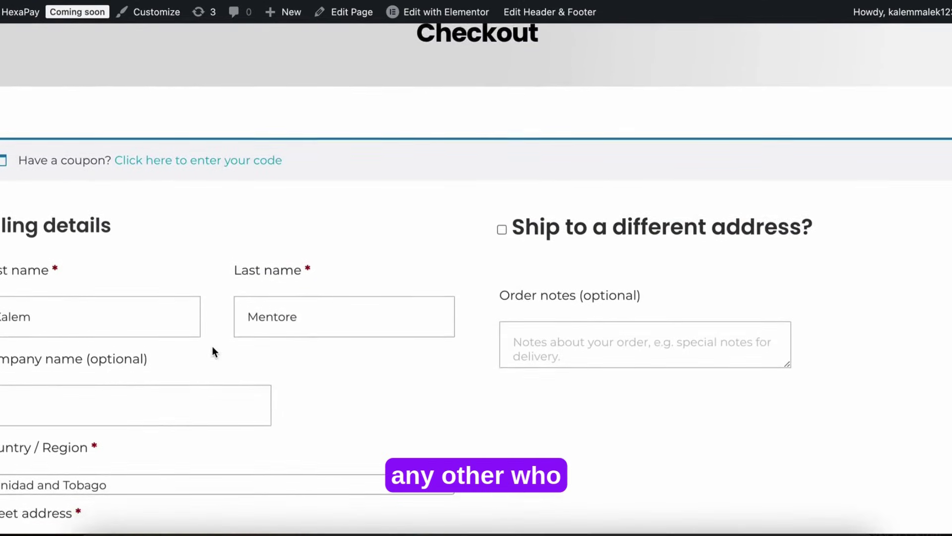
scroll(212, 346, down, 16)
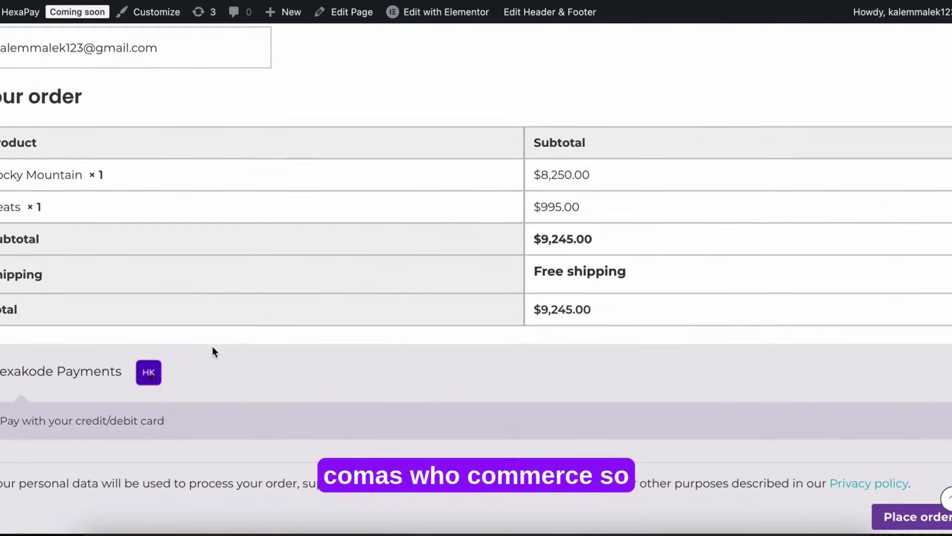
scroll(213, 351, up, 5)
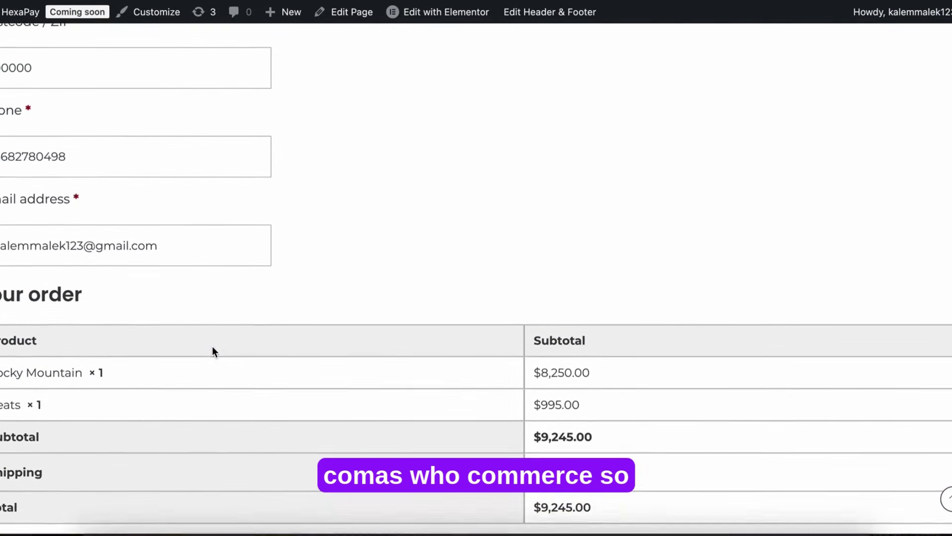
scroll(725, 332, down, 10)
scroll(725, 331, up, 15)
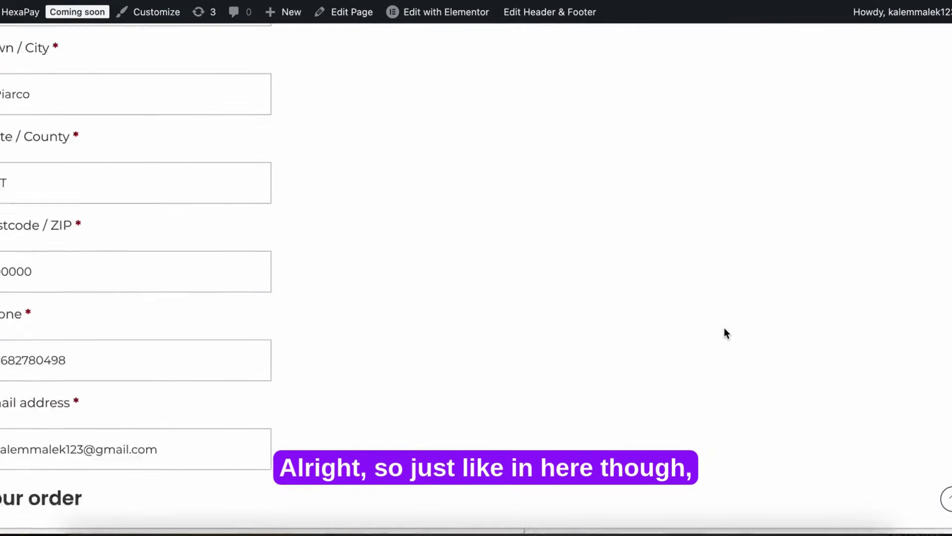
scroll(725, 332, down, 4)
scroll(725, 331, up, 15)
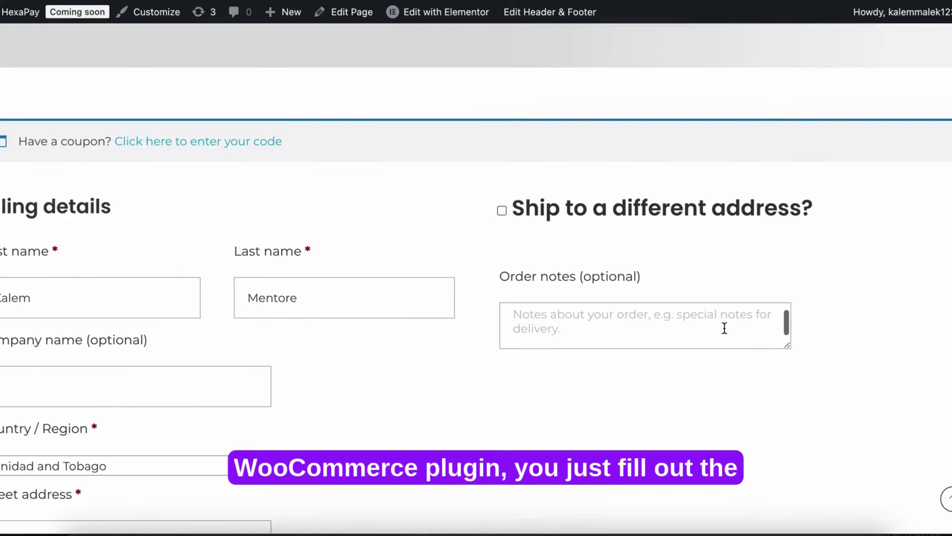
scroll(724, 366, down, 2)
scroll(725, 402, down, 3)
scroll(678, 251, down, 16)
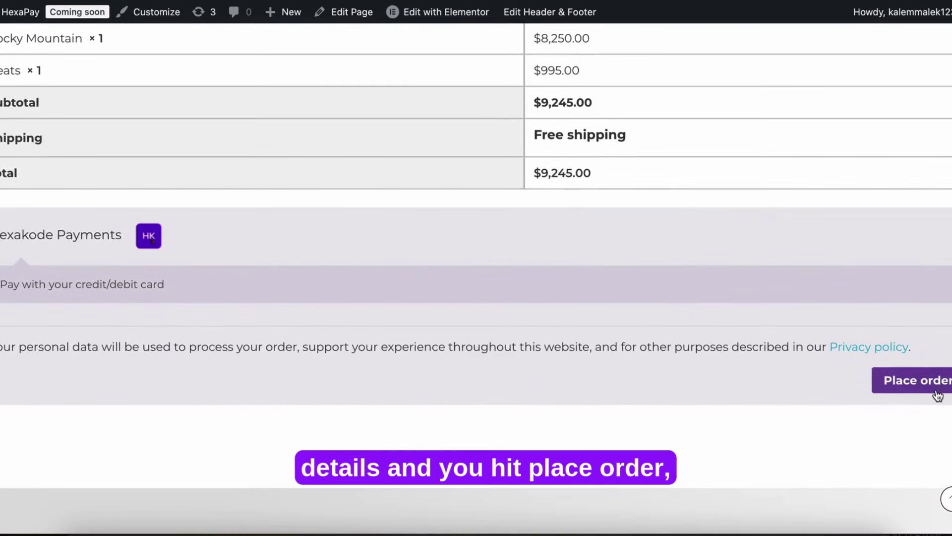
click(935, 389)
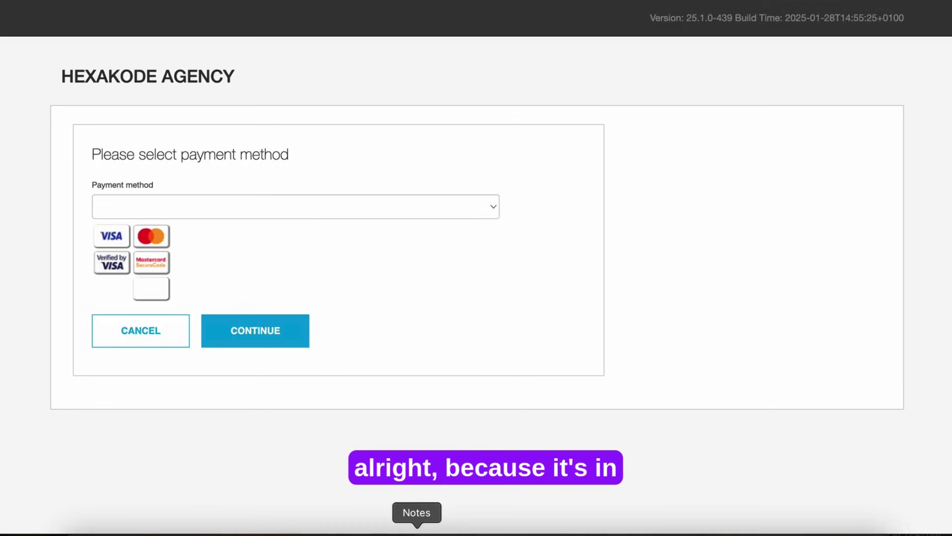
Step: Choose VISA, then enter the test card number and the cardholder name
click(468, 216)
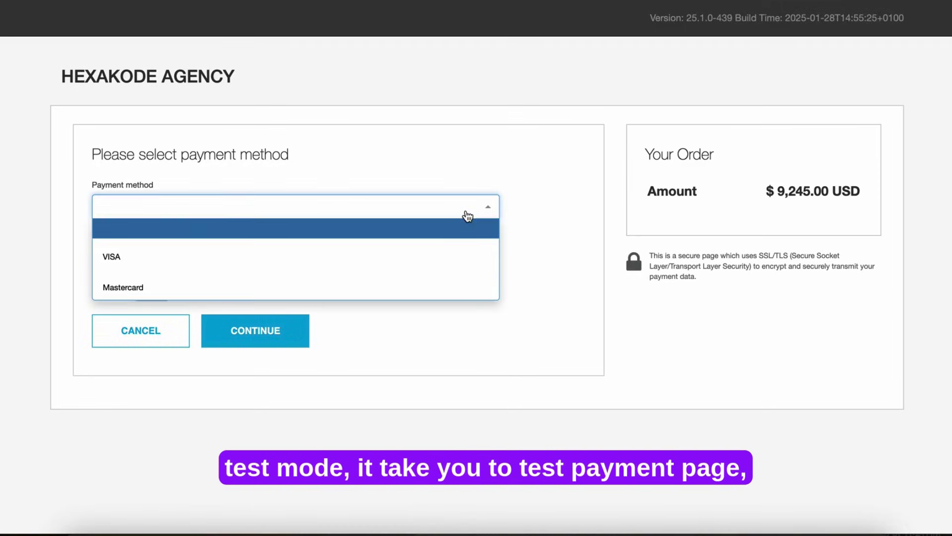
click(388, 262)
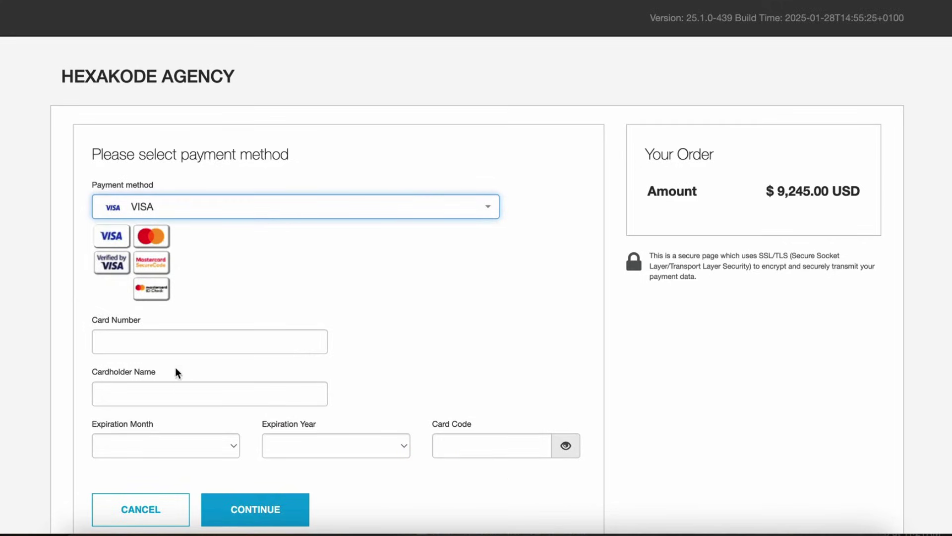
click(161, 342)
key(ctrl+v)
click(115, 389)
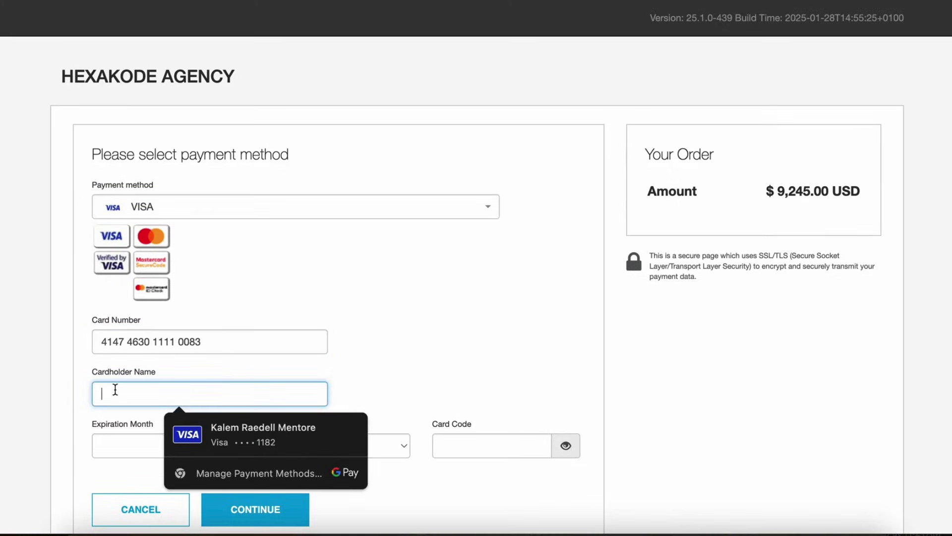
text(John )
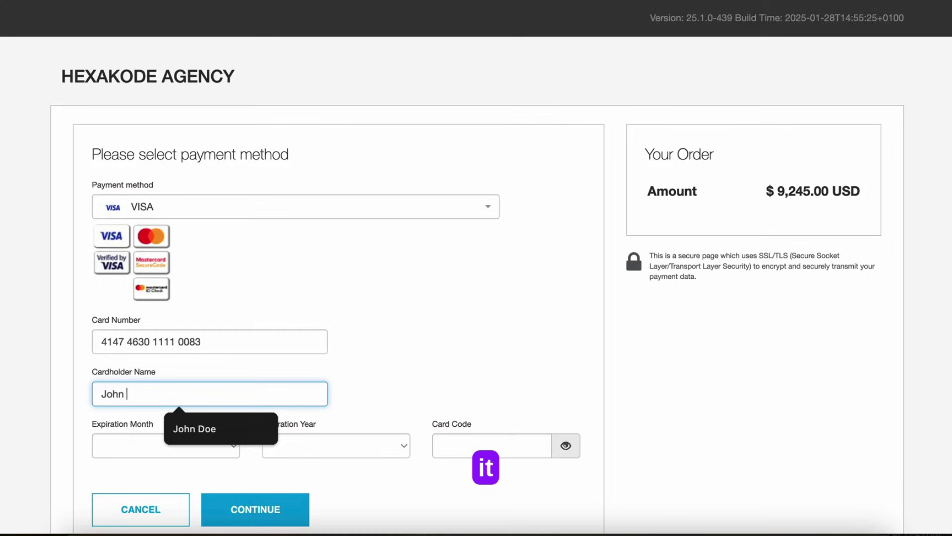
text(Doe)
Step: Set expiration 03/2027, enter the card code and submit the payment
click(129, 448)
click(130, 497)
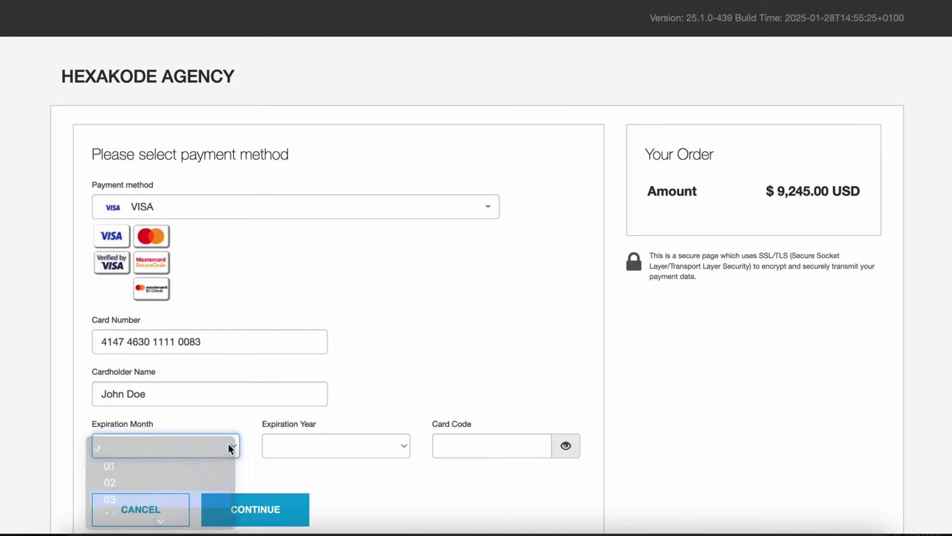
click(277, 446)
click(296, 505)
click(467, 437)
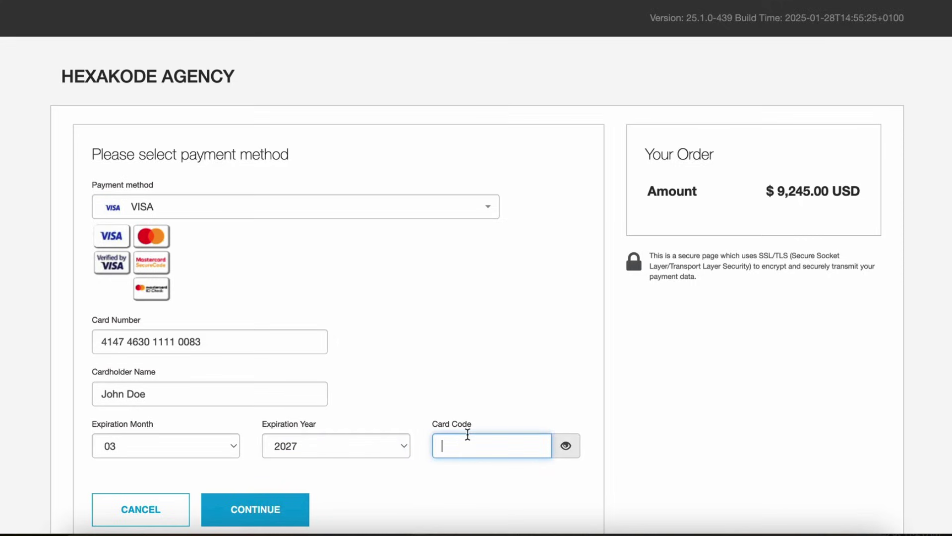
scroll(335, 496, down, 1)
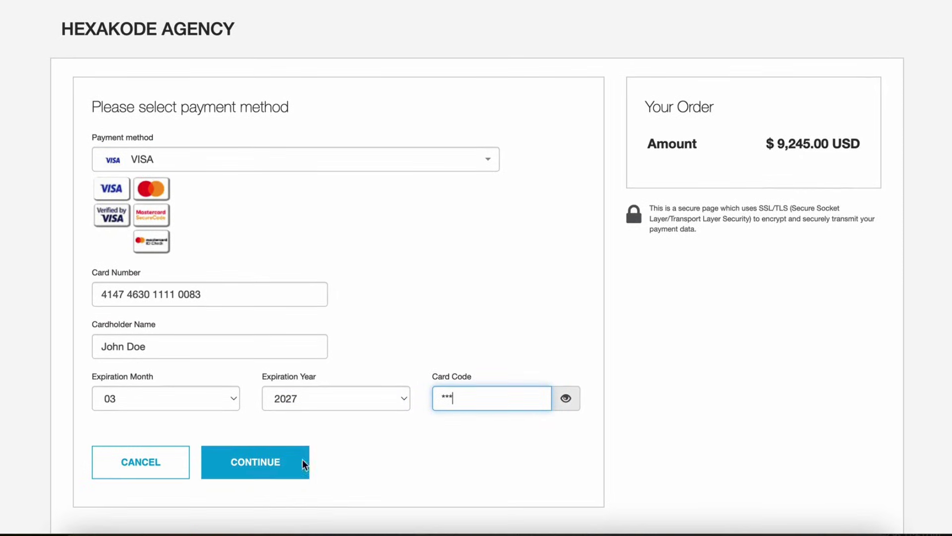
click(302, 459)
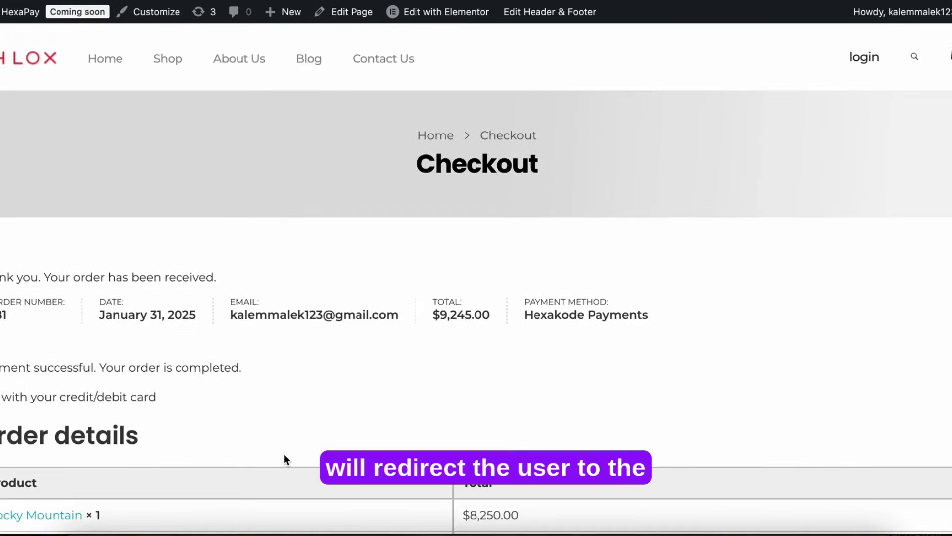
Step: Scroll the order-received page confirming the $9,245.00 Hexakode Payments order is completed
scroll(284, 453, down, 6)
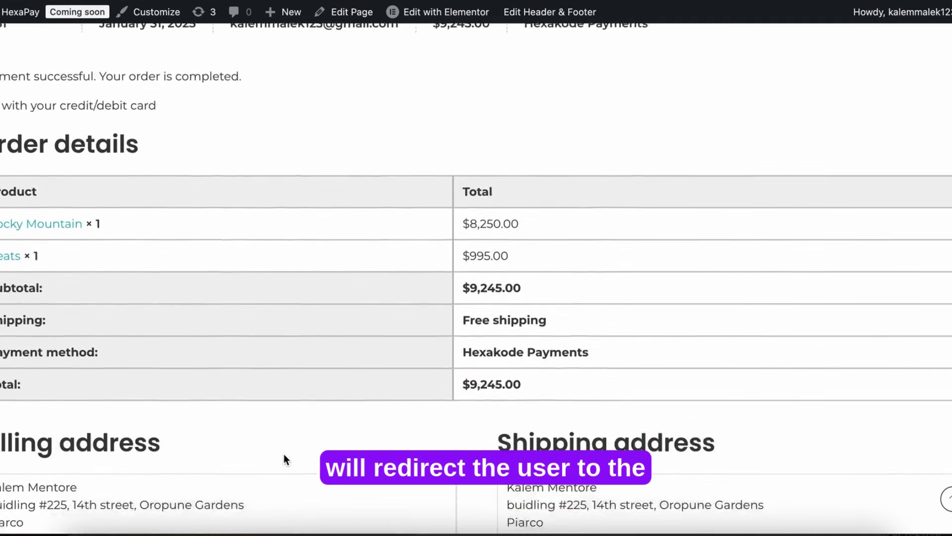
scroll(283, 454, up, 3)
scroll(300, 218, down, 5)
scroll(229, 221, up, 3)
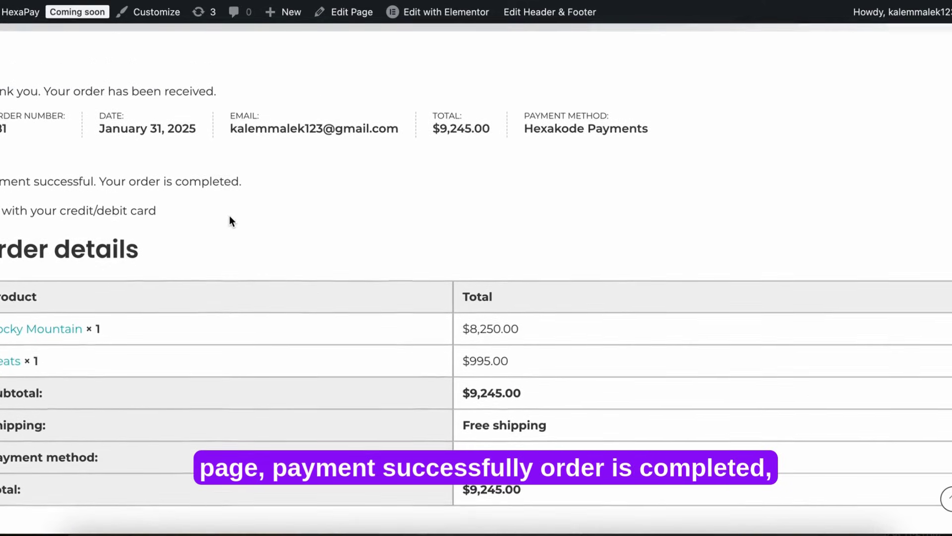
scroll(348, 183, up, 5)
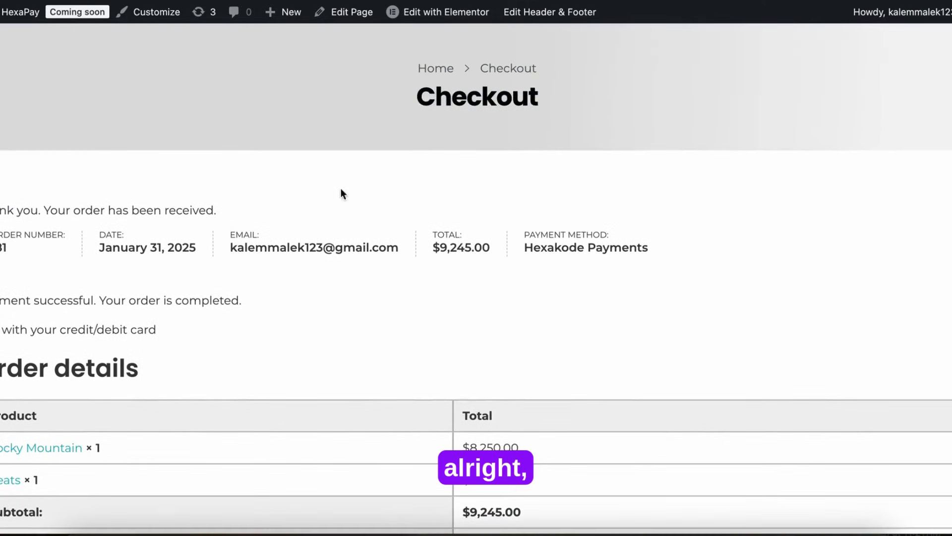
scroll(351, 257, up, 2)
scroll(350, 257, down, 15)
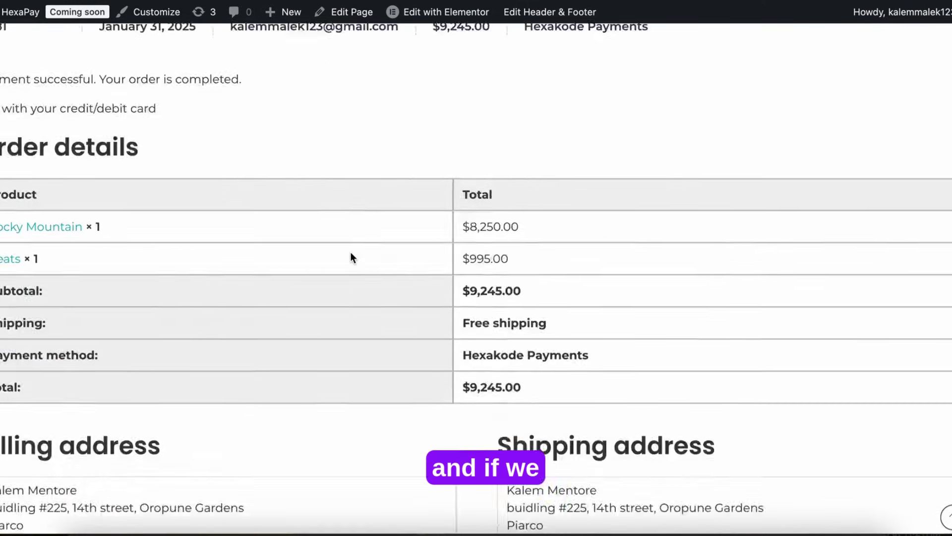
scroll(350, 252, up, 15)
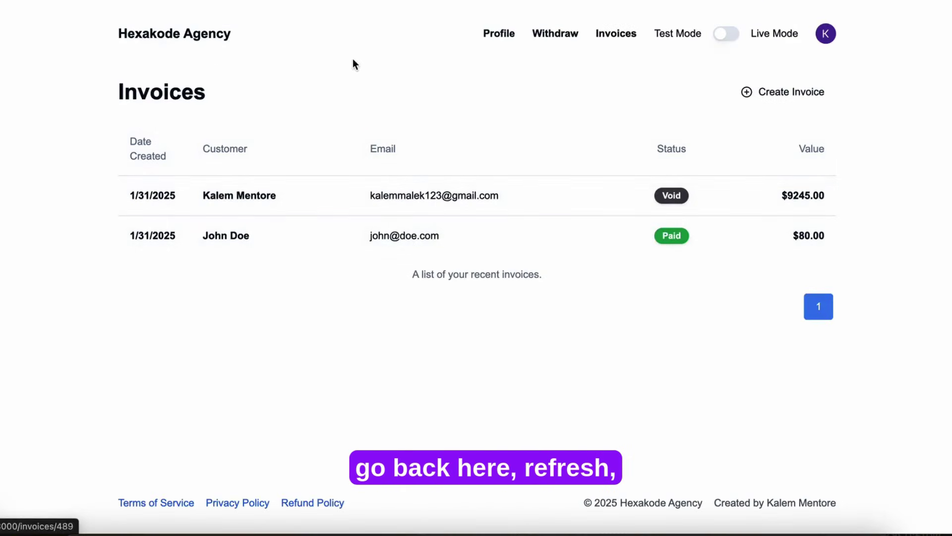
Step: Reload Invoices to show the paid $9245.00 invoice, then open Withdraw showing $8765.50
click(25, 0)
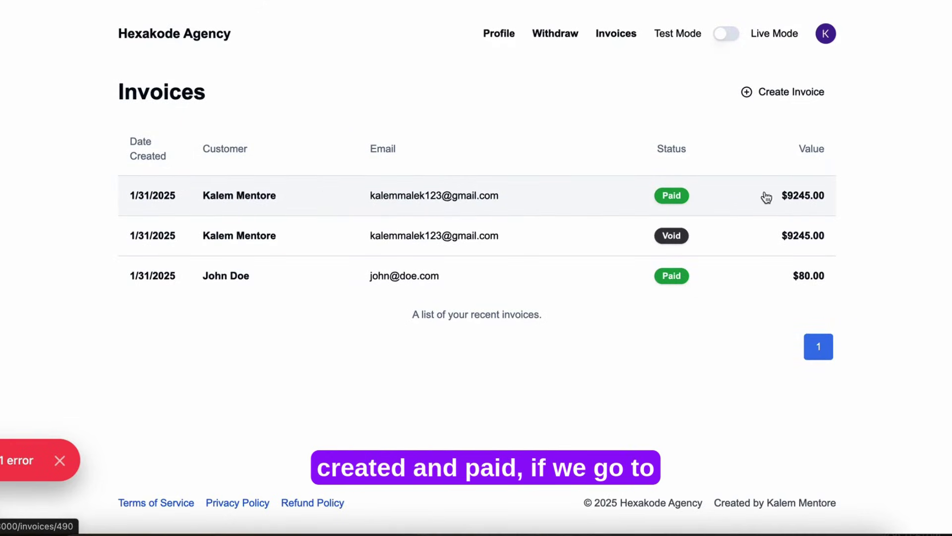
click(551, 40)
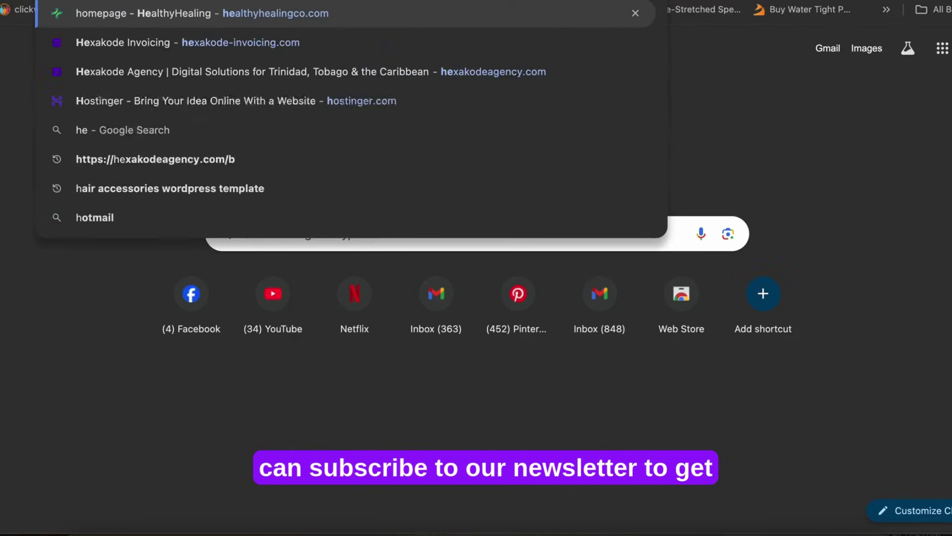
Step: Load the Hexakode Agency homepage in the new tab from the address-bar suggestions
text(e)
key(Down)
key(Down)
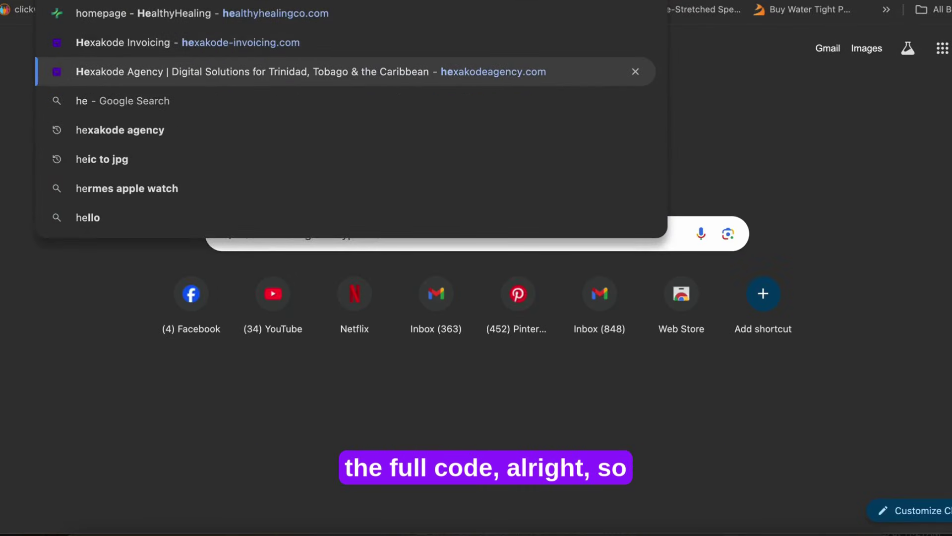
key(Return)
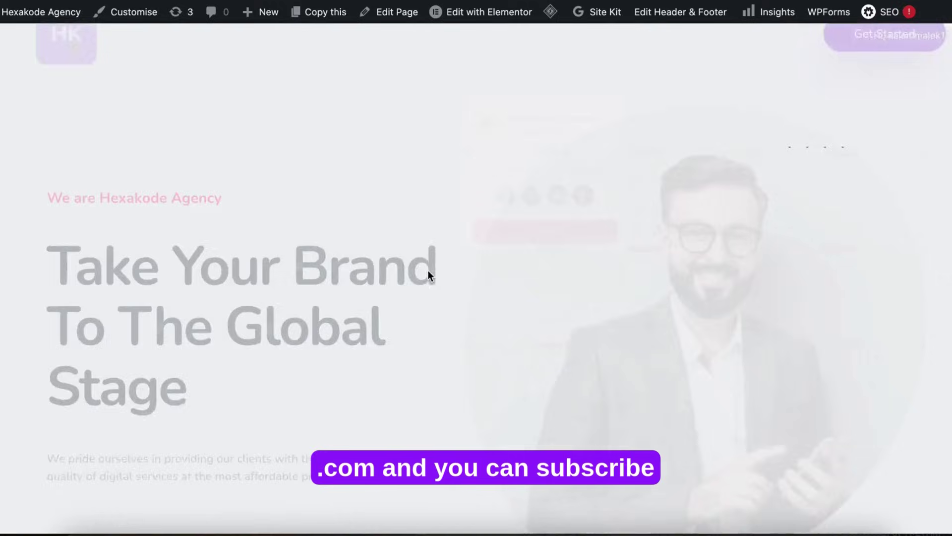
Step: Look over the Subscribe To Our Newsletter section and its e-mail field, then review Latest Posts above it
scroll(428, 269, down, 20)
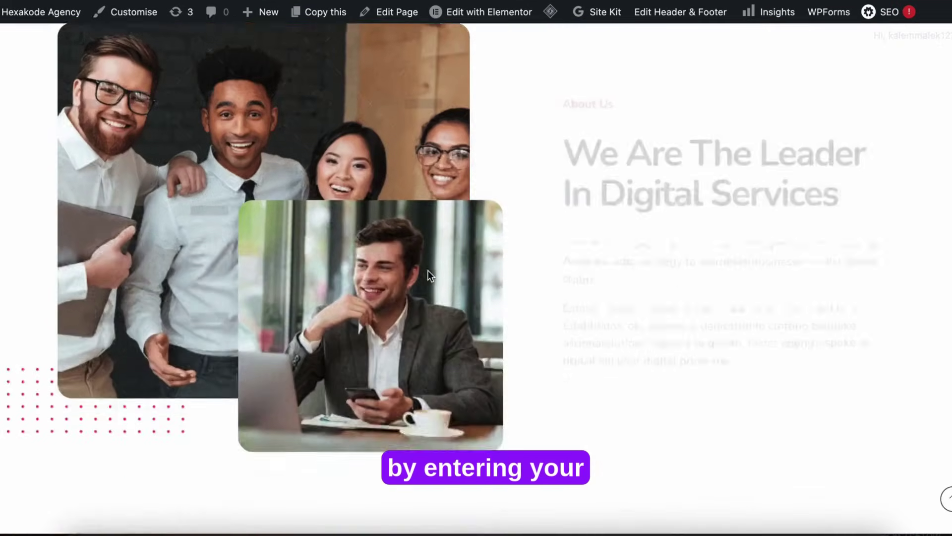
scroll(428, 269, down, 20)
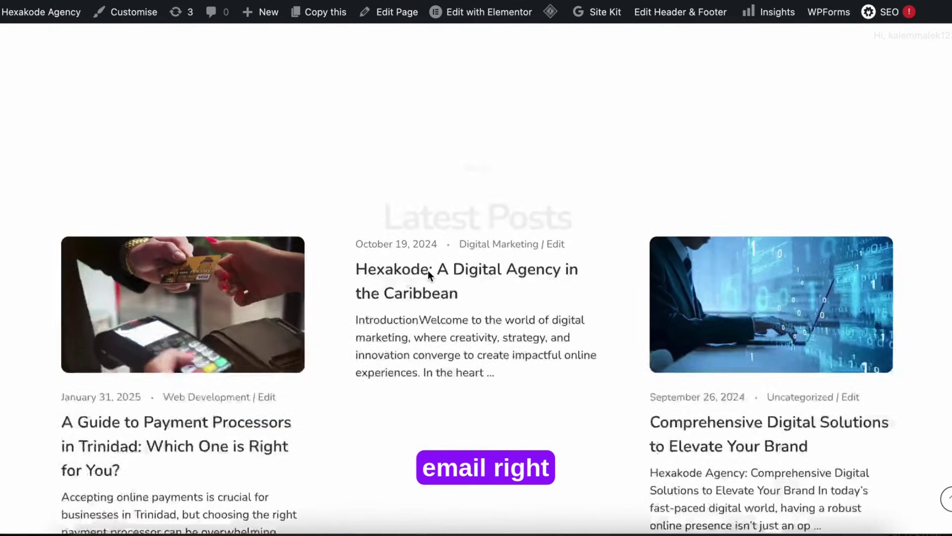
scroll(427, 269, down, 10)
click(347, 264)
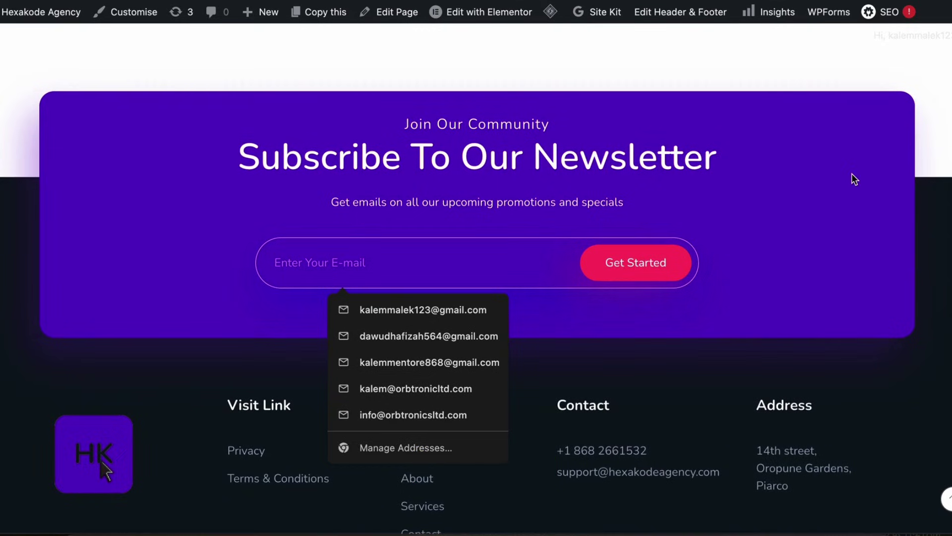
scroll(851, 174, up, 2)
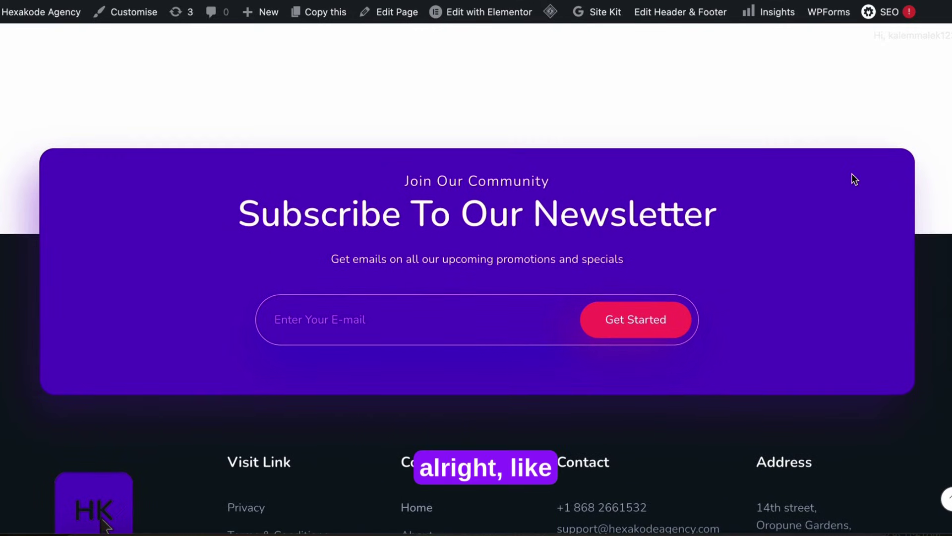
scroll(851, 174, up, 5)
scroll(851, 176, down, 6)
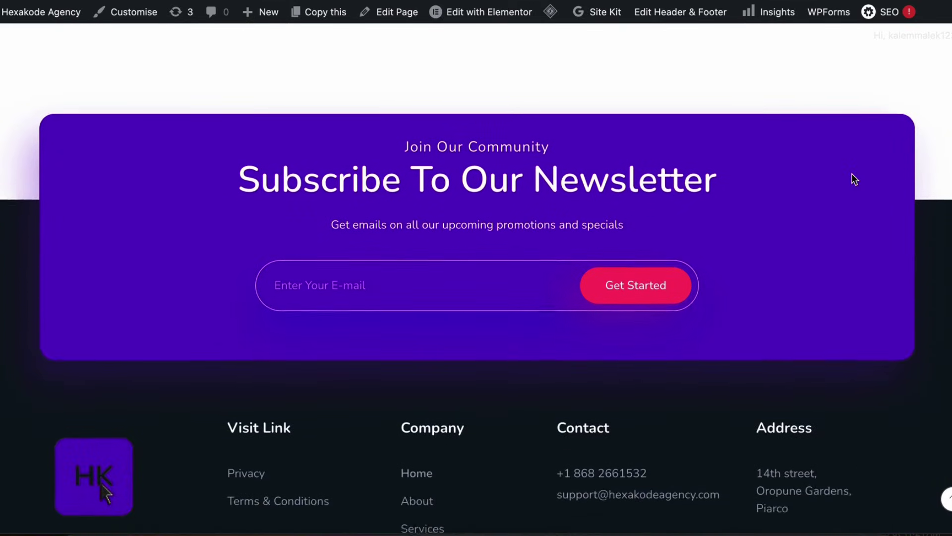
scroll(851, 180, up, 15)
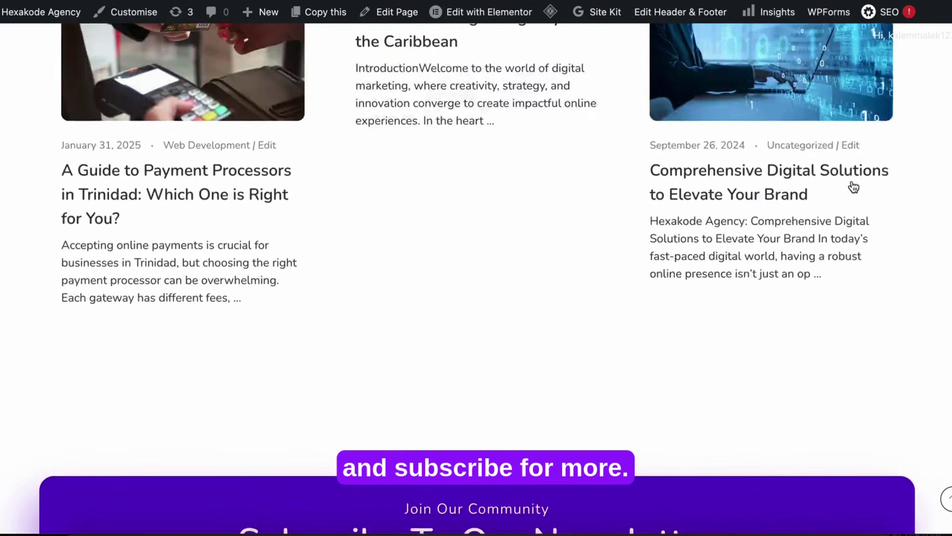